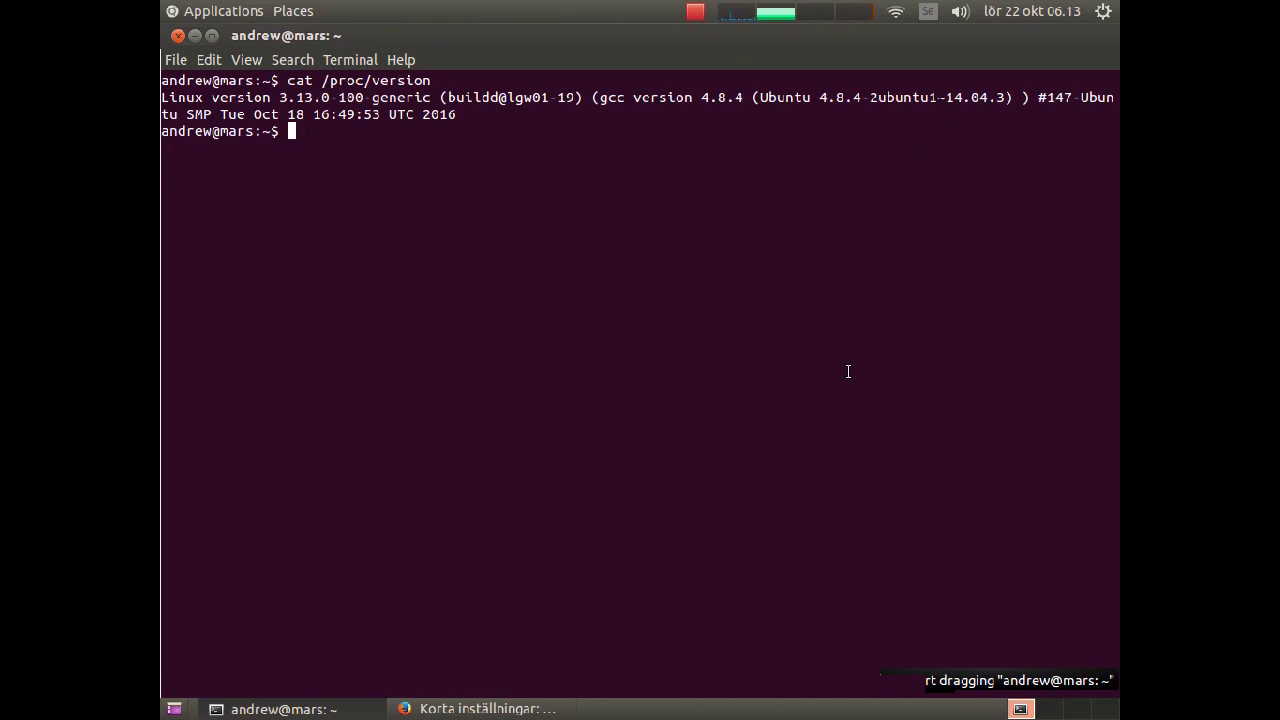
Enter exit at the shell prompt below the kernel 3.13.0-100-generic version output.
{"action": "type", "text": "exit"}
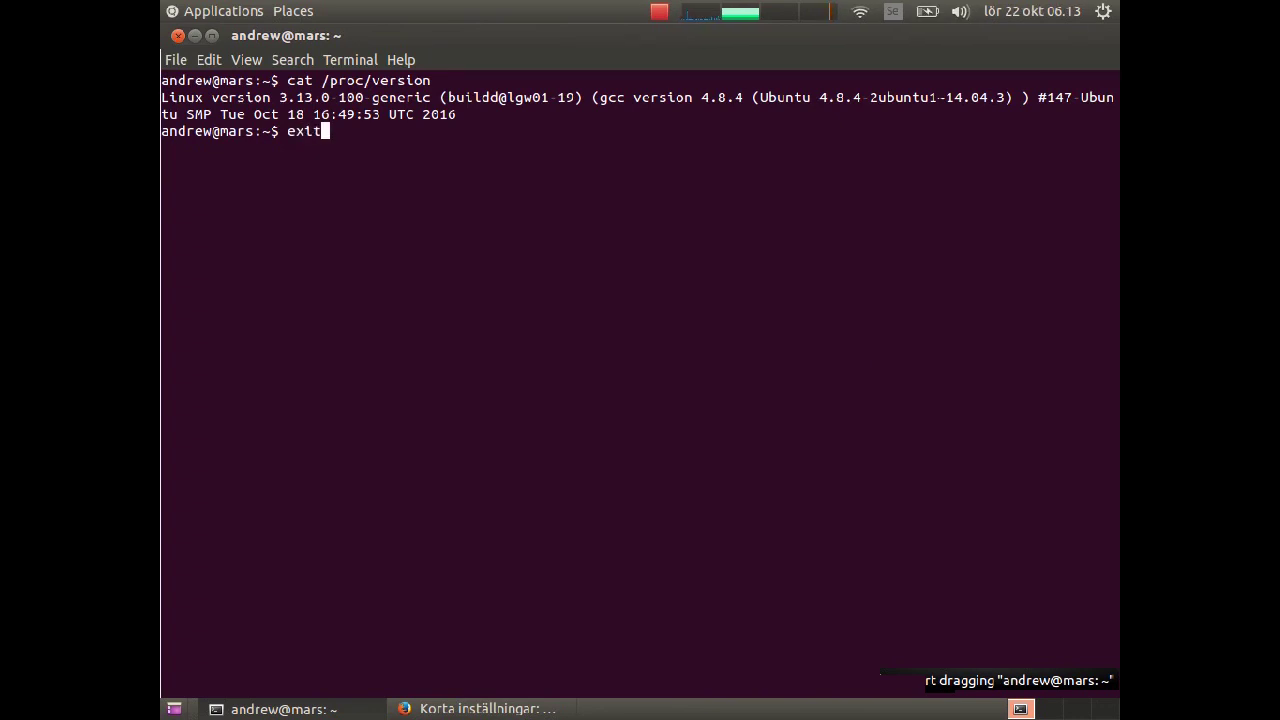
Run exit to close the terminal, revealing Firefox's LiU Eduroam settings summary page.
{"action": "key", "text": "Return"}
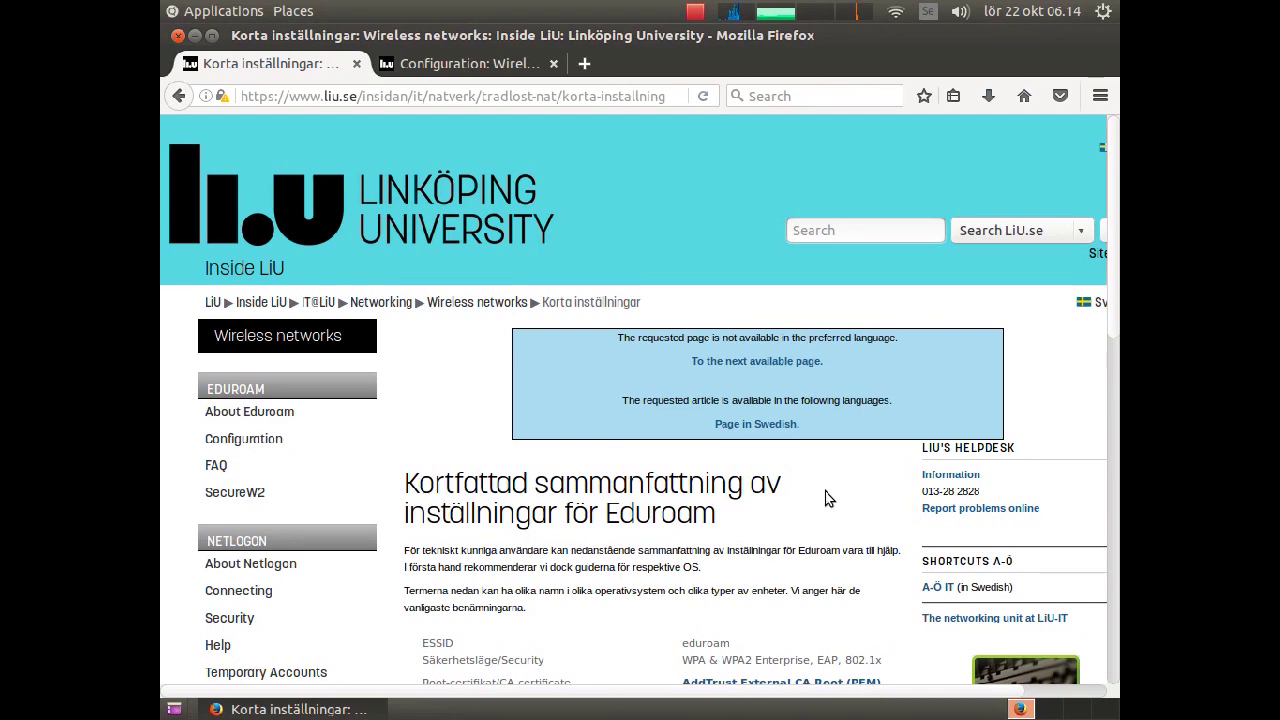
Scroll the Korta inställningar page down to the certificate and EAP-PEAP/MSCHAPv2 table.
{"action": "scroll", "coordinate": [826, 498], "scroll_direction": "down", "scroll_amount": 8}
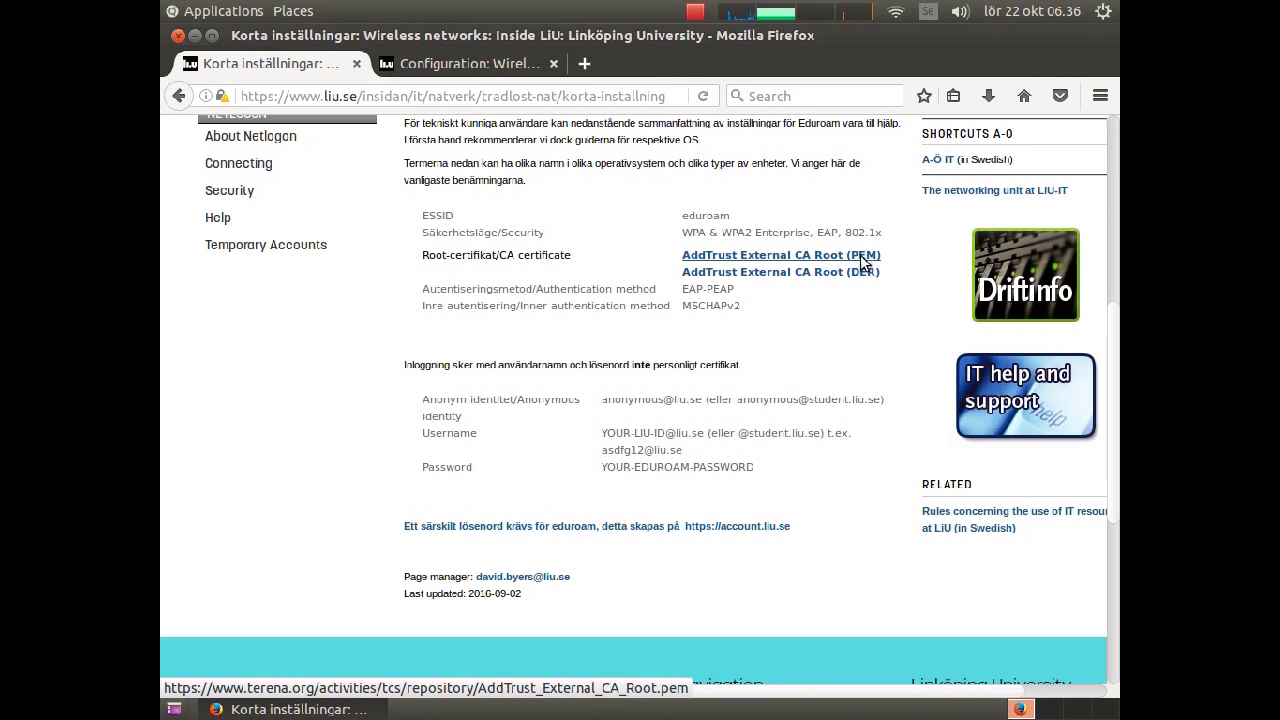
Save the AddTrust External CA Root PEM link as AddTrust_External_CA_Root.pem in Downloads.
{"action": "right_click", "coordinate": [862, 259]}
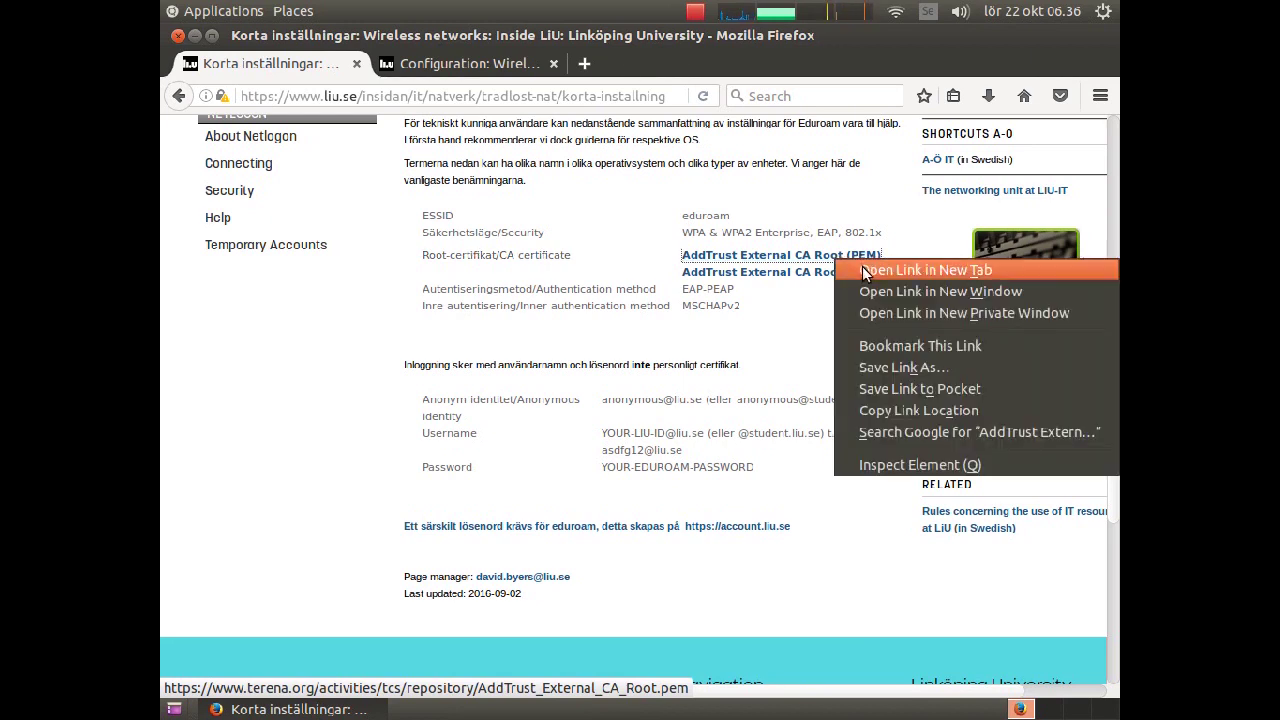
{"action": "left_click", "coordinate": [868, 370]}
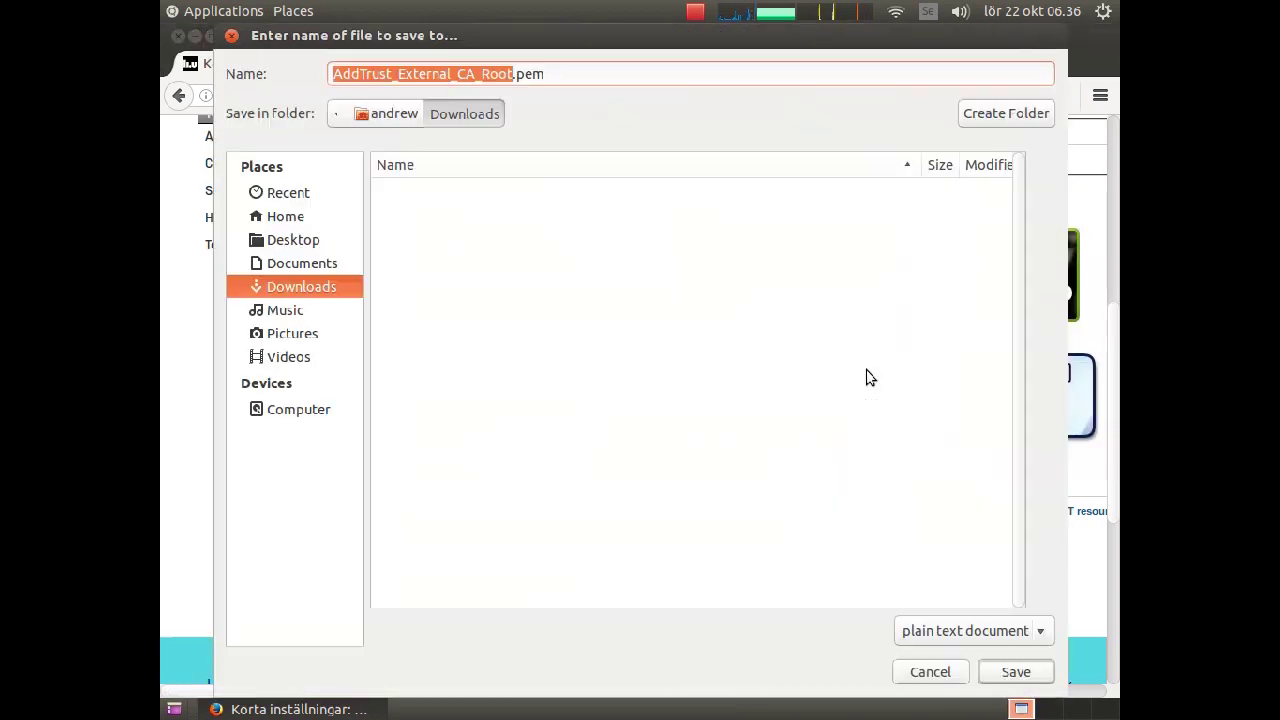
{"action": "left_click", "coordinate": [1018, 672]}
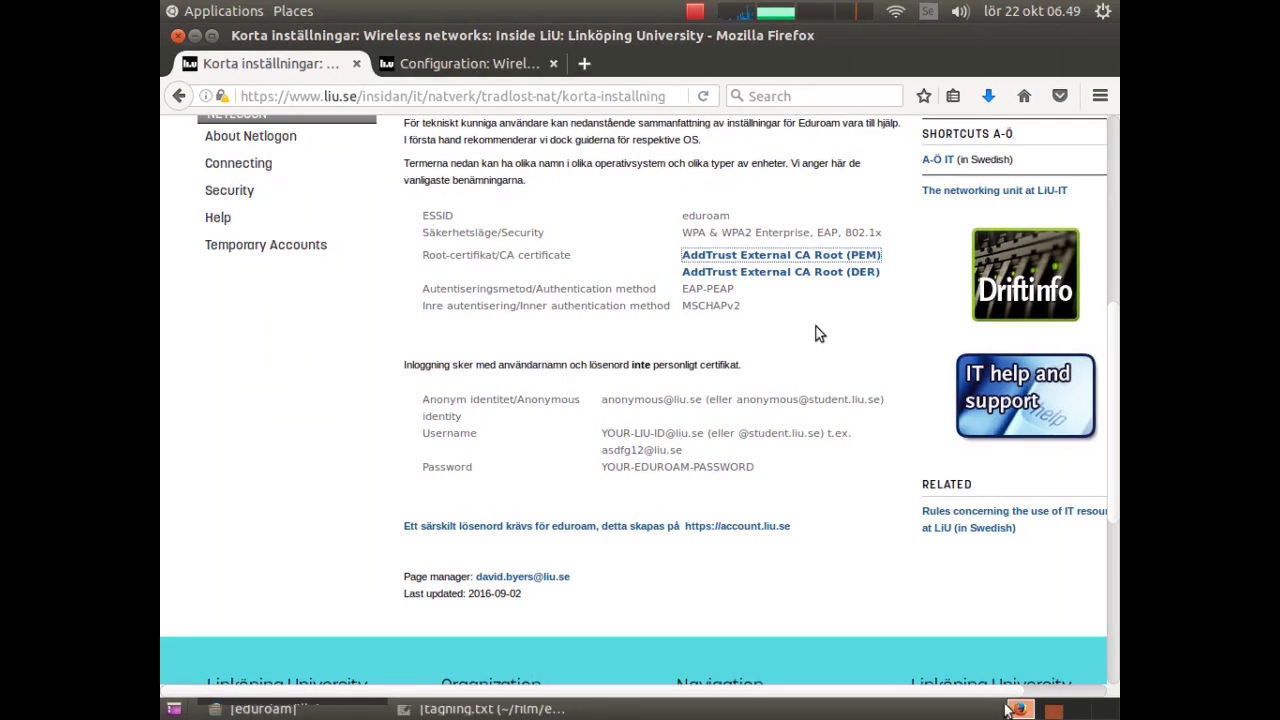
{"action": "left_click", "coordinate": [435, 65]}
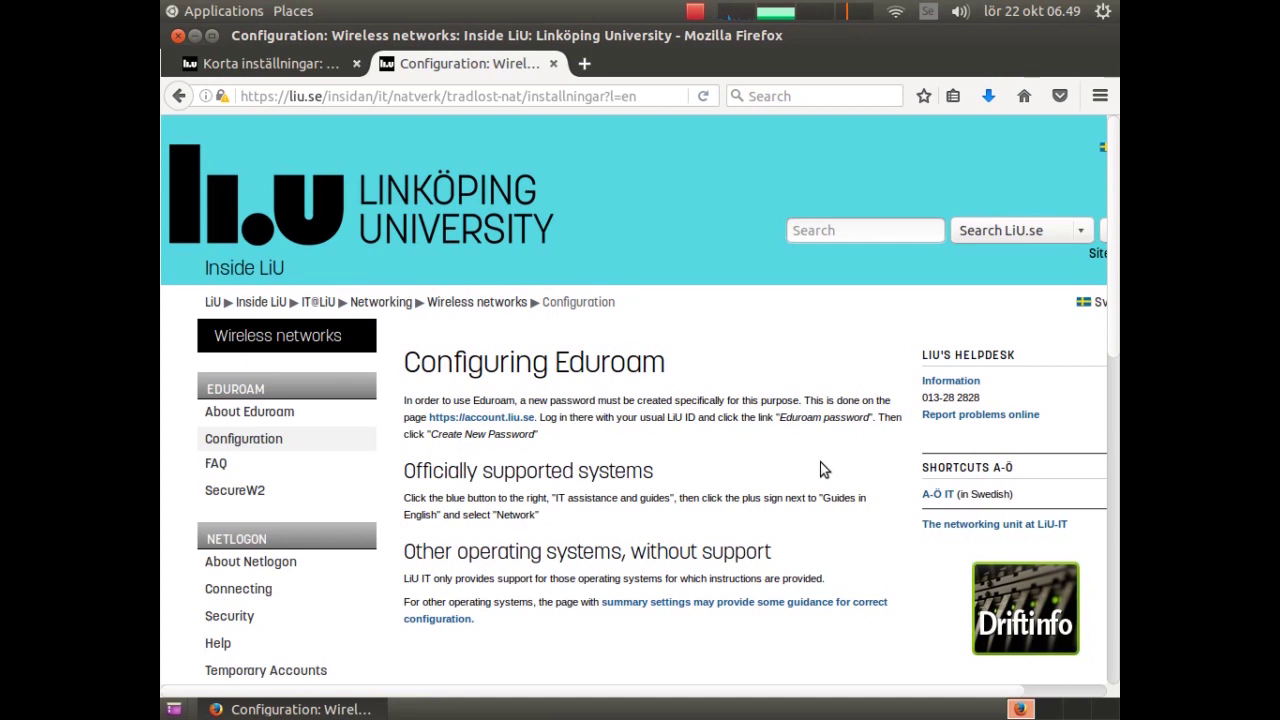
{"action": "right_click", "coordinate": [485, 424]}
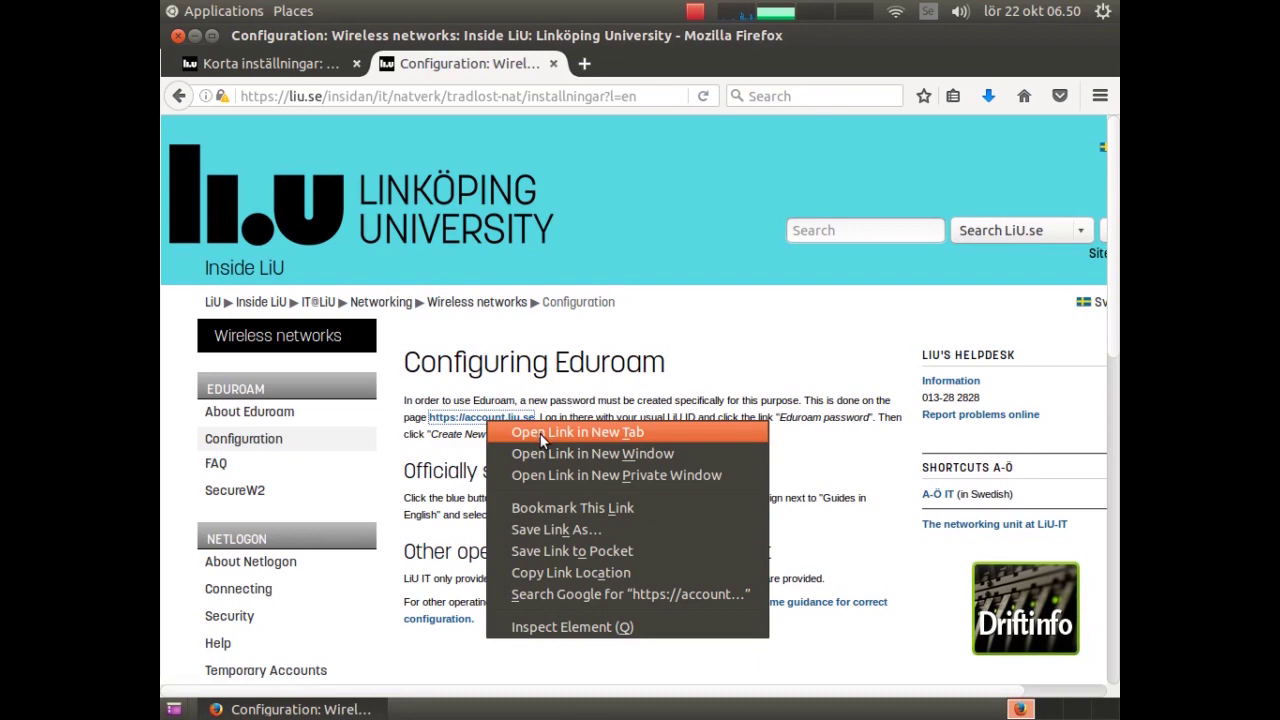
{"action": "left_click", "coordinate": [543, 437]}
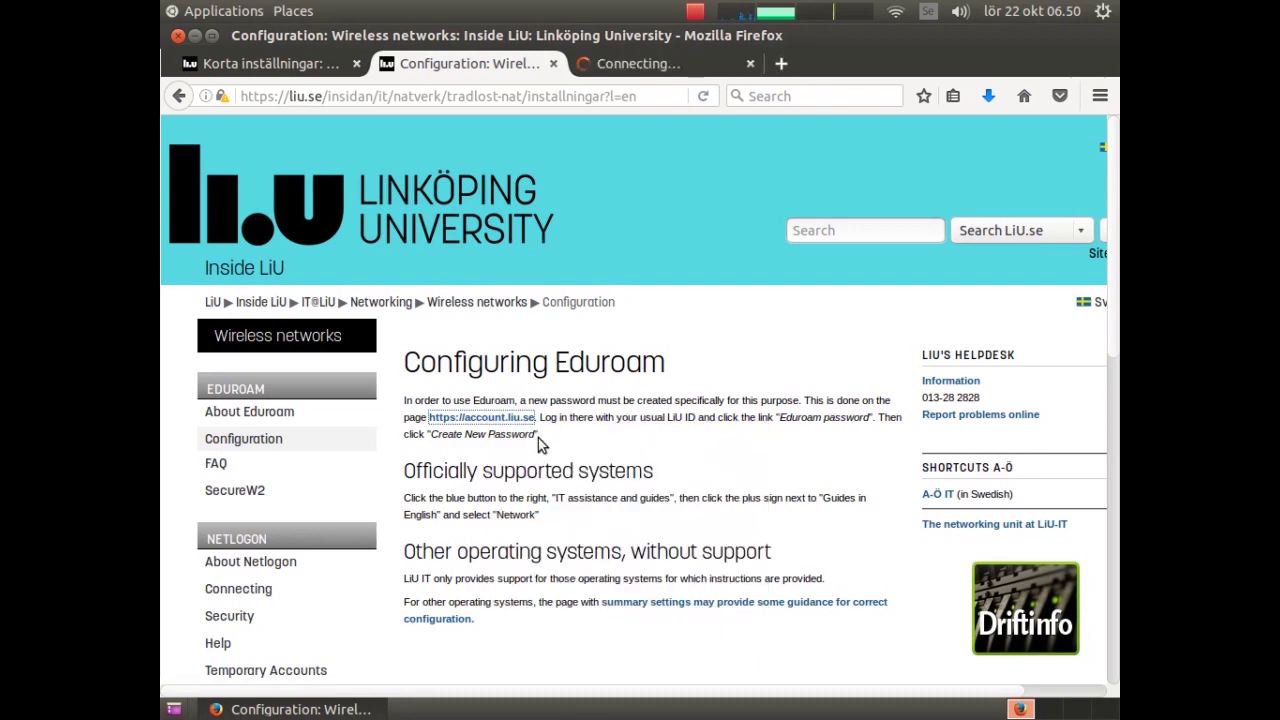
{"action": "left_click", "coordinate": [671, 72]}
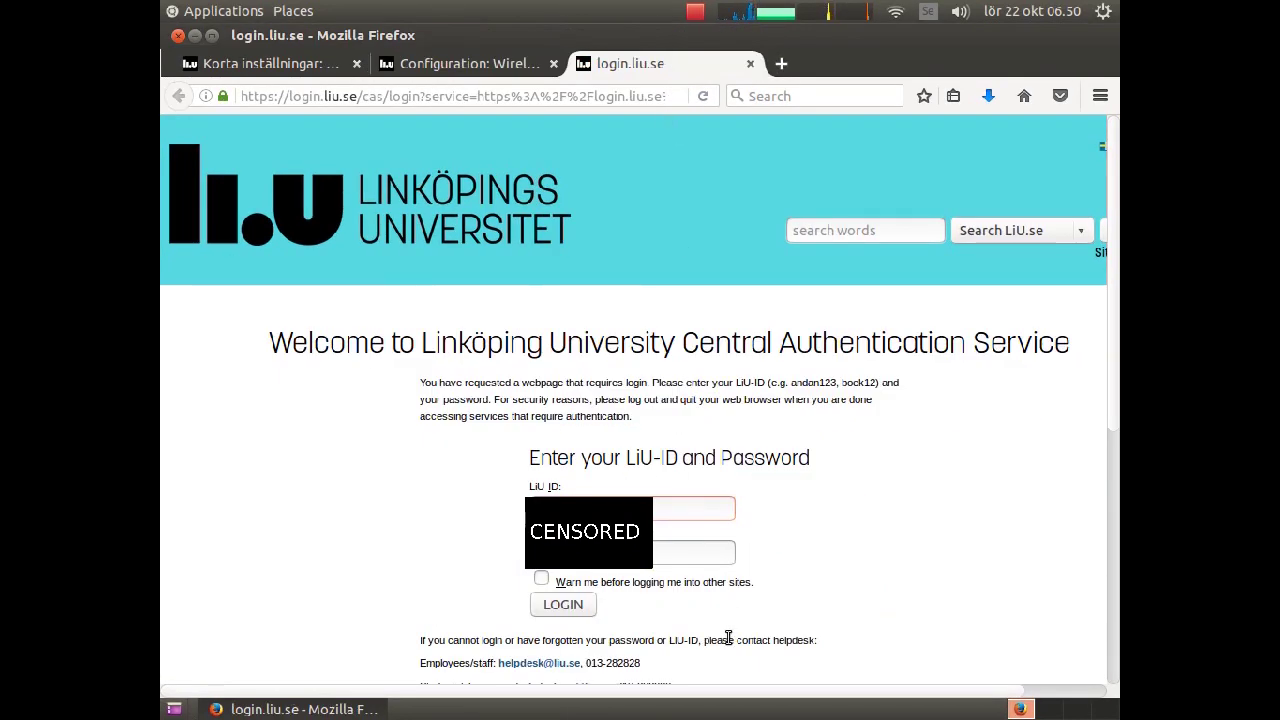
Log in to LiU Account management and go to Eduroam password under Wireless network.
{"action": "left_click", "coordinate": [576, 612]}
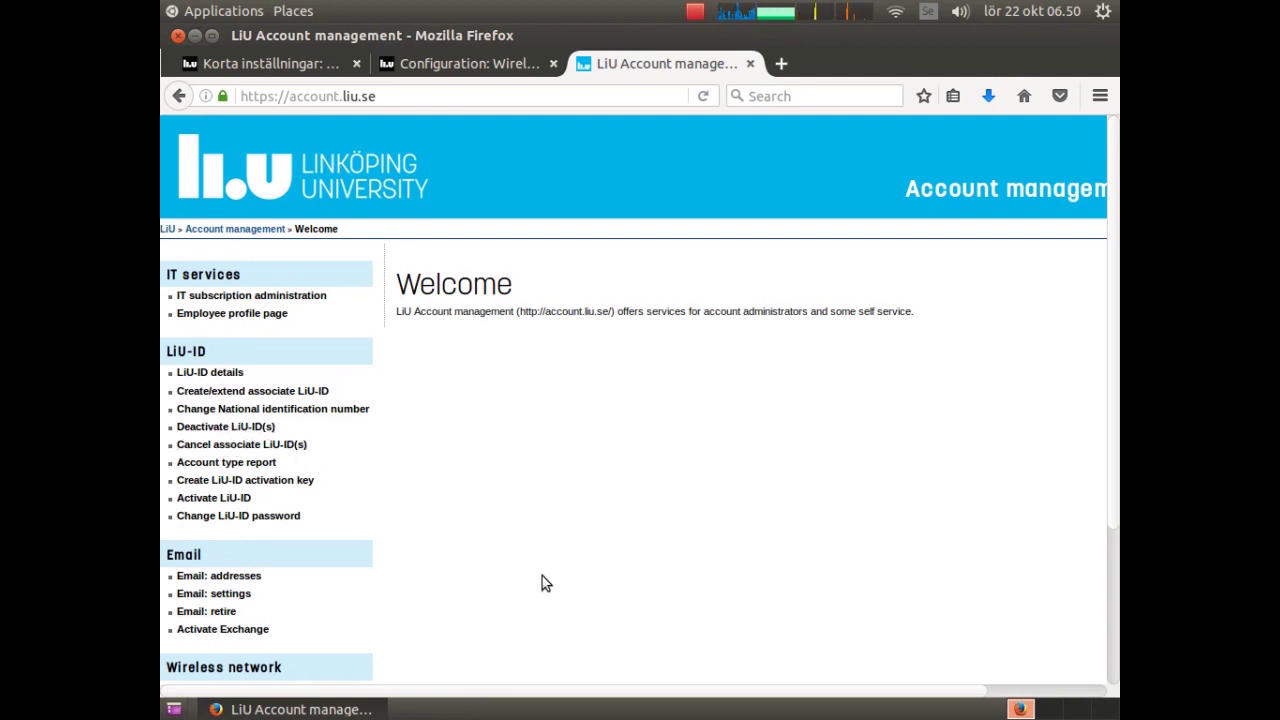
{"action": "scroll", "coordinate": [543, 578], "scroll_direction": "down", "scroll_amount": 3}
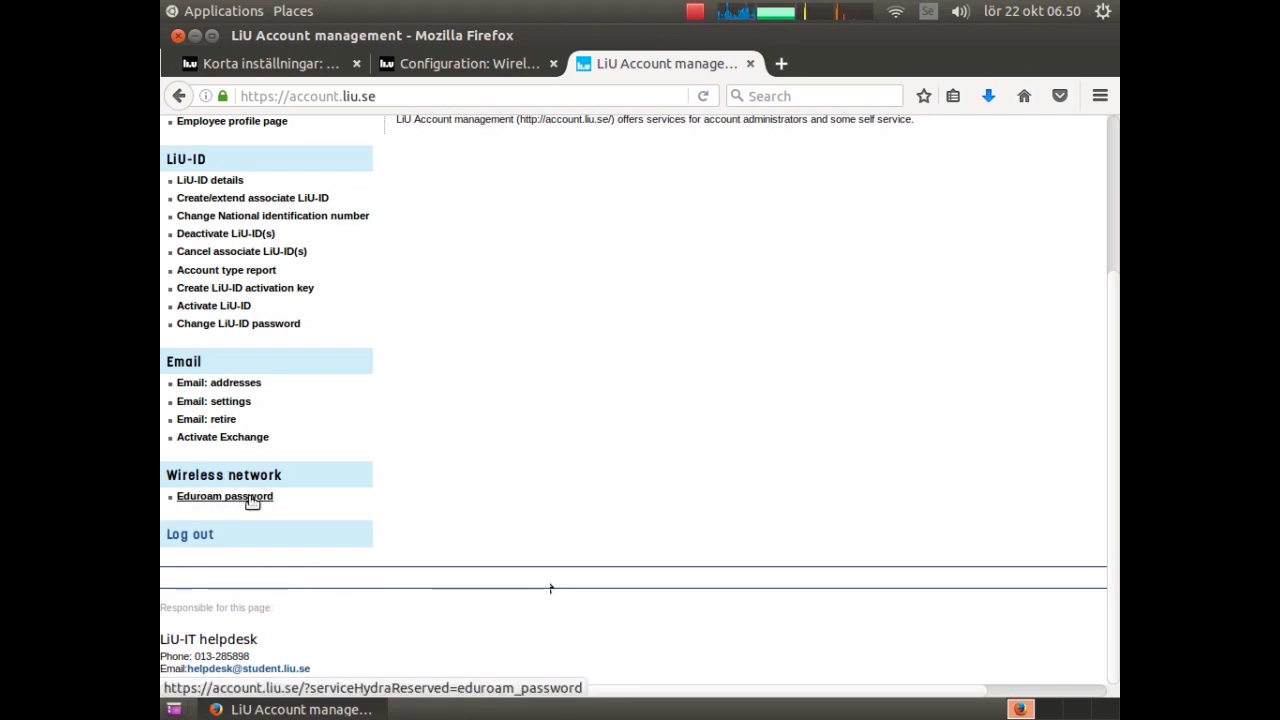
{"action": "left_click", "coordinate": [252, 498]}
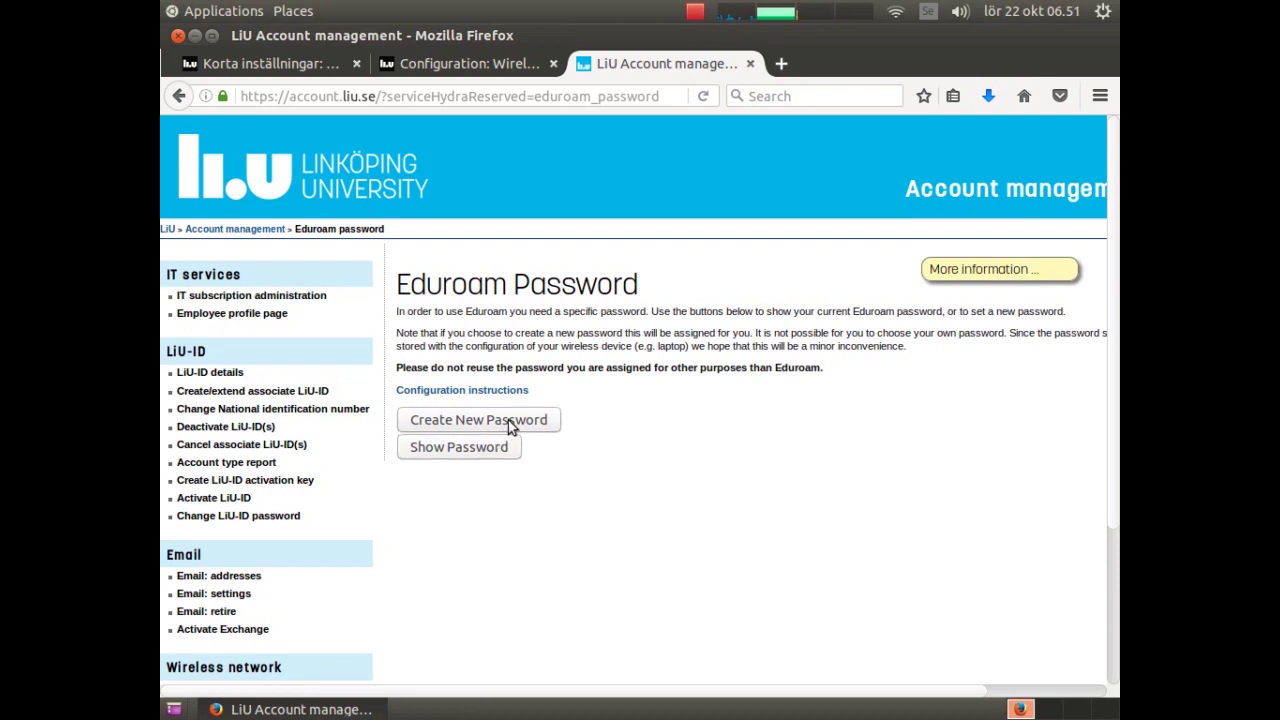
Use Show Password to display the current Eduroam user ID and password.
{"action": "left_click", "coordinate": [464, 449]}
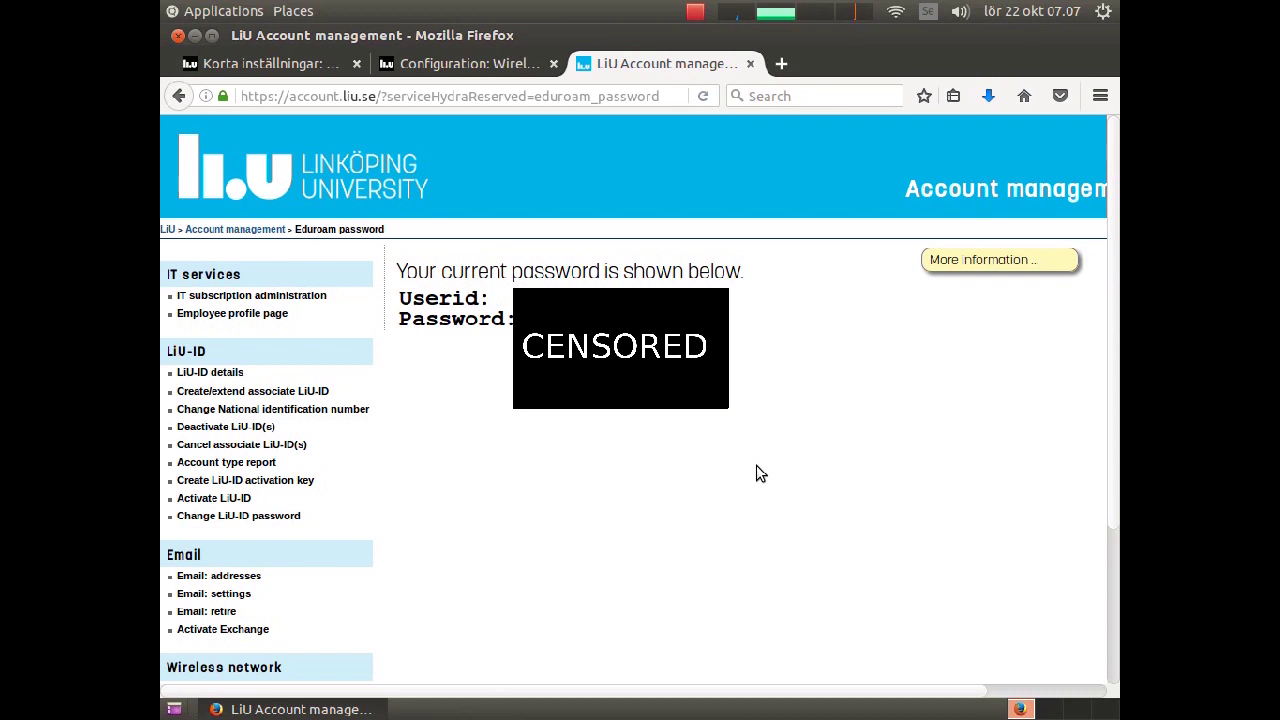
Print the Korta inställningar Eduroam page to ~/Desktop/eduroam_cinf.pdf using Print to File.
{"action": "left_click", "coordinate": [262, 62]}
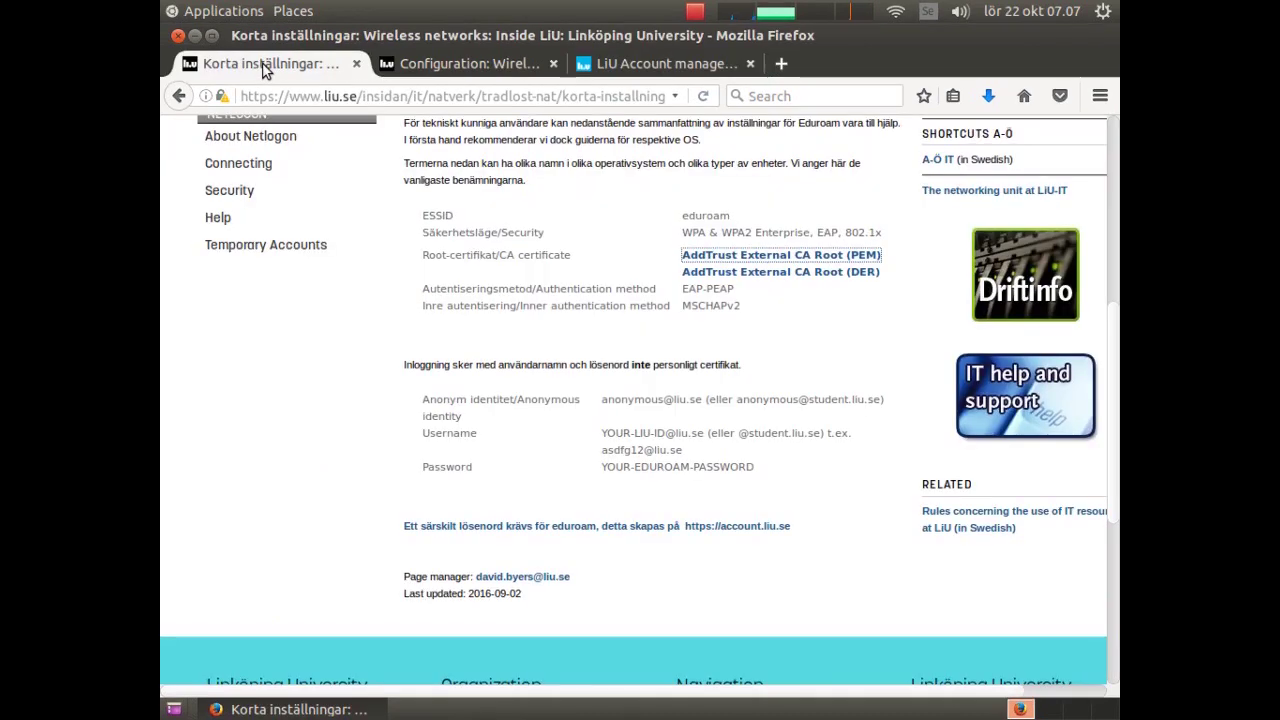
{"action": "left_click", "coordinate": [760, 352]}
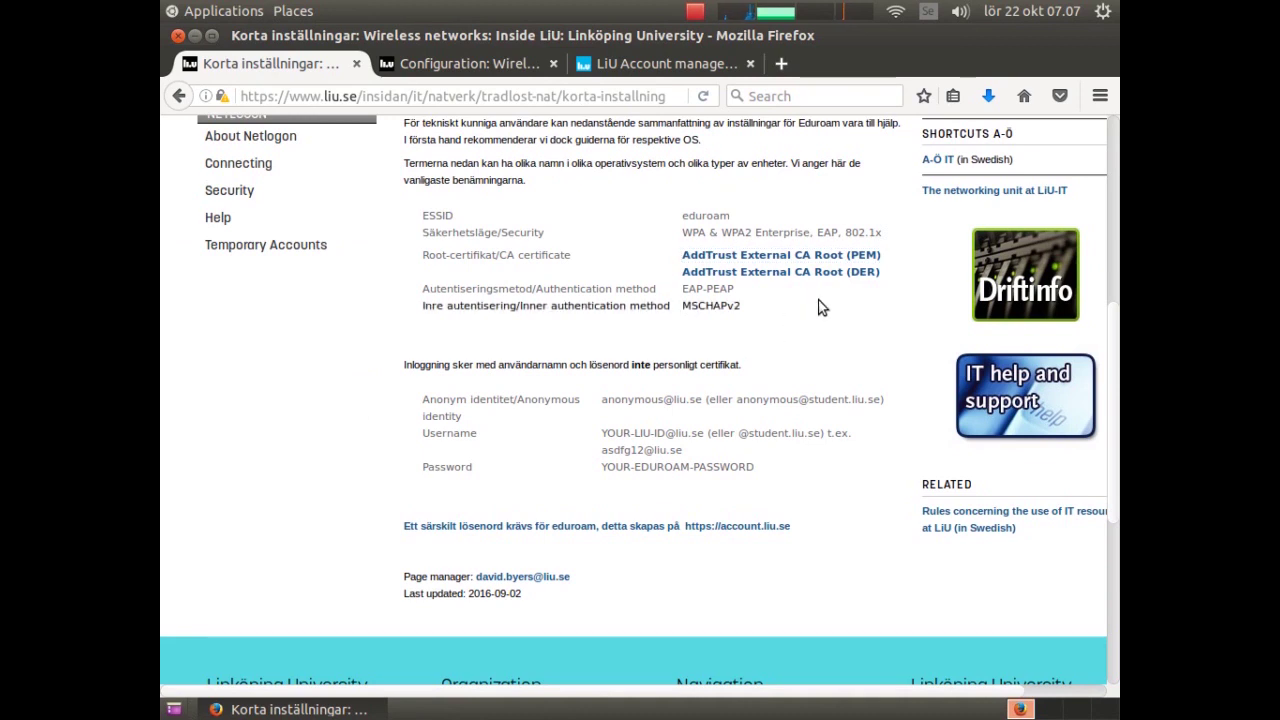
{"action": "left_click", "coordinate": [1100, 96]}
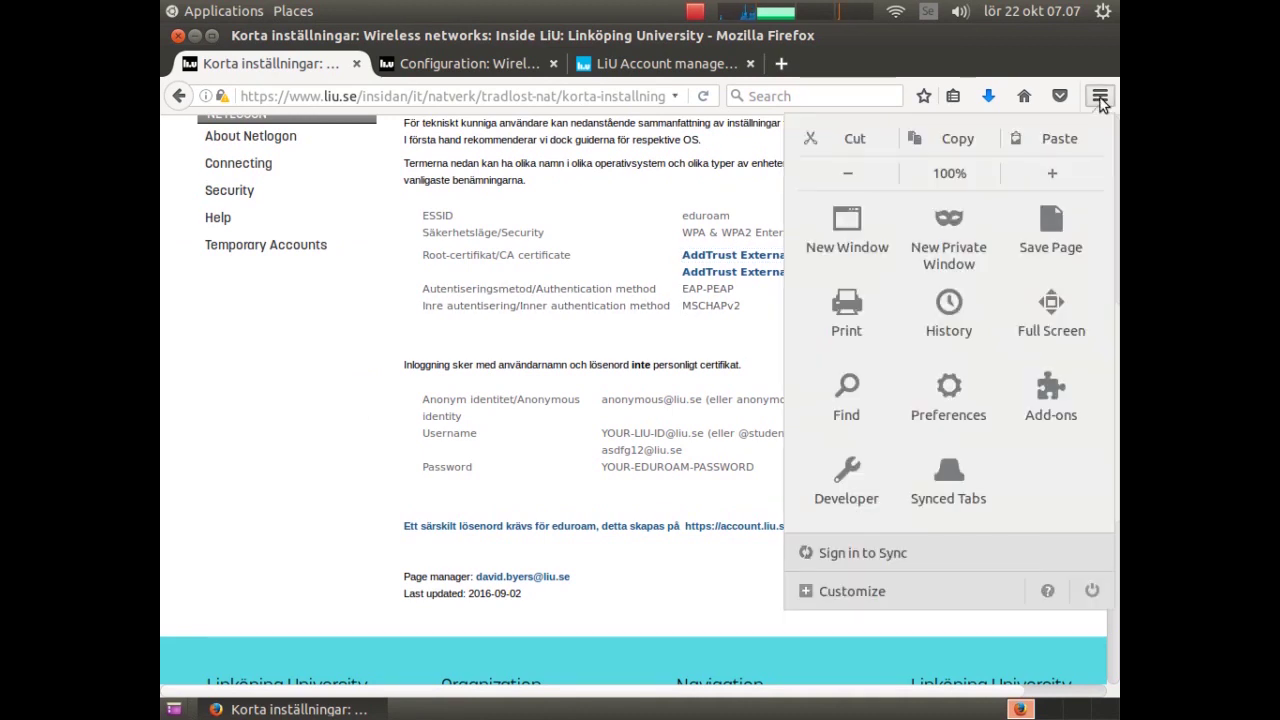
{"action": "left_click", "coordinate": [848, 318]}
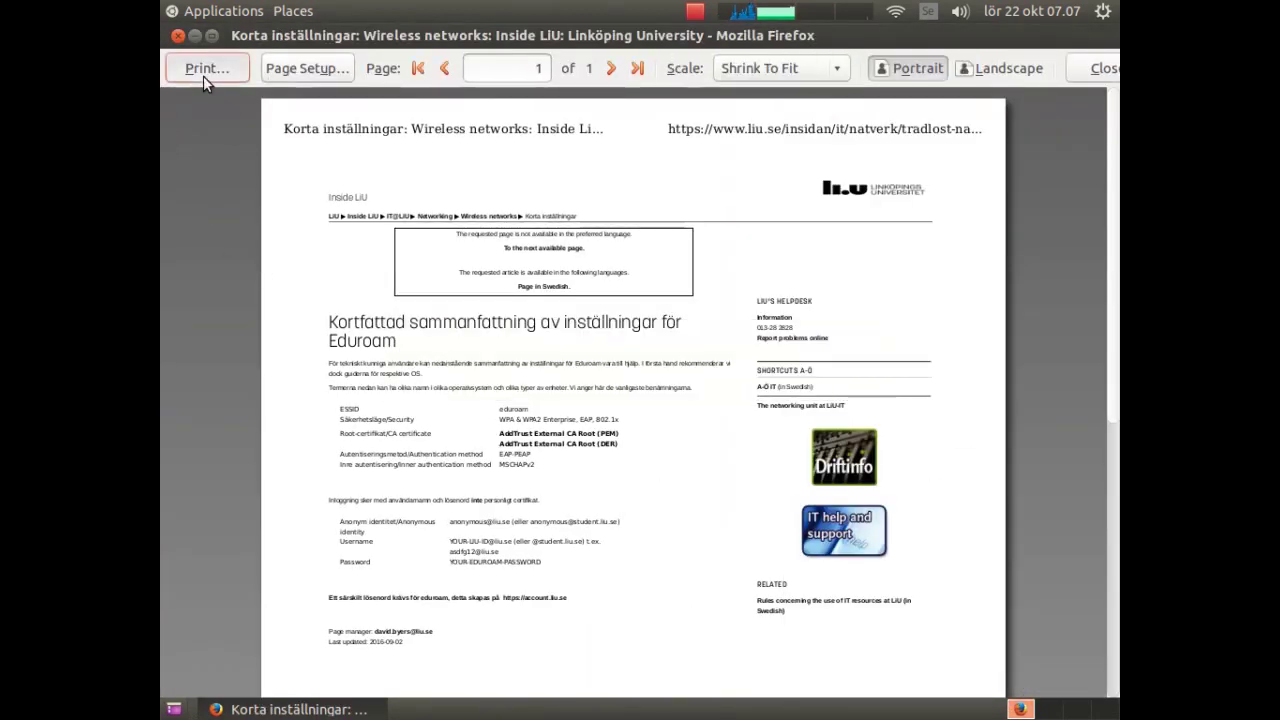
{"action": "left_click", "coordinate": [203, 76]}
{"action": "left_click", "coordinate": [432, 250]}
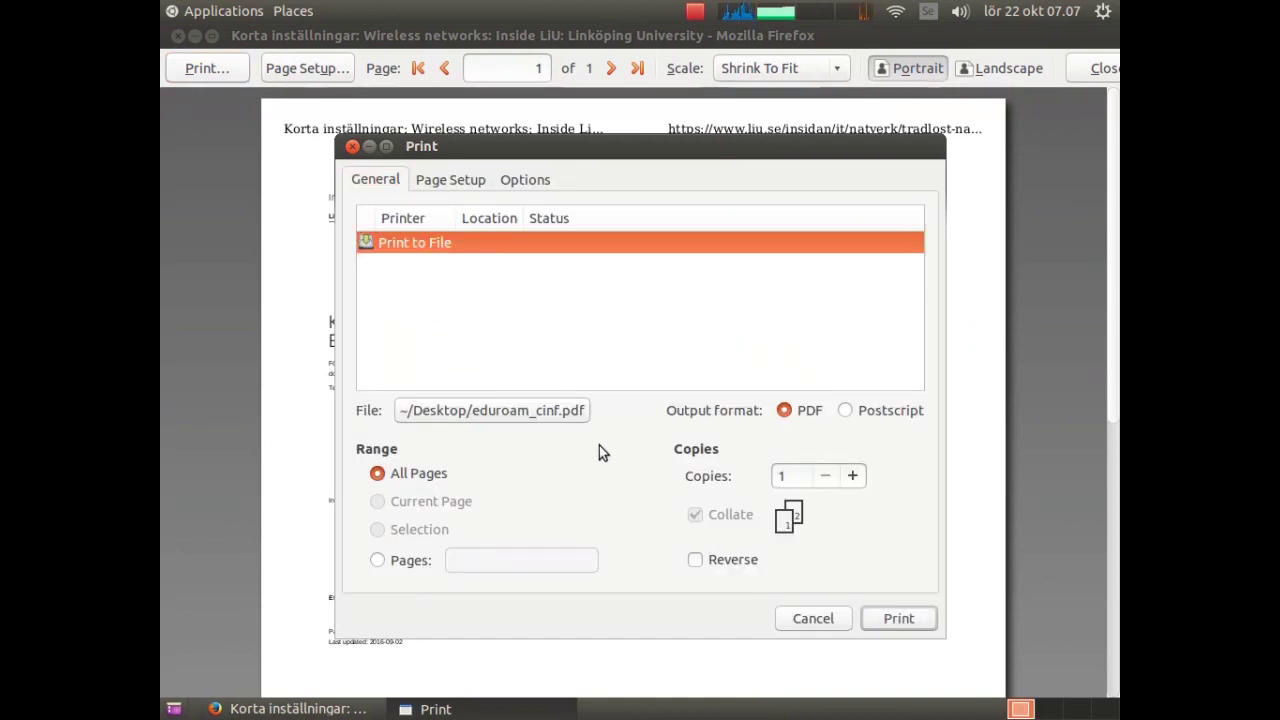
{"action": "left_click", "coordinate": [898, 621]}
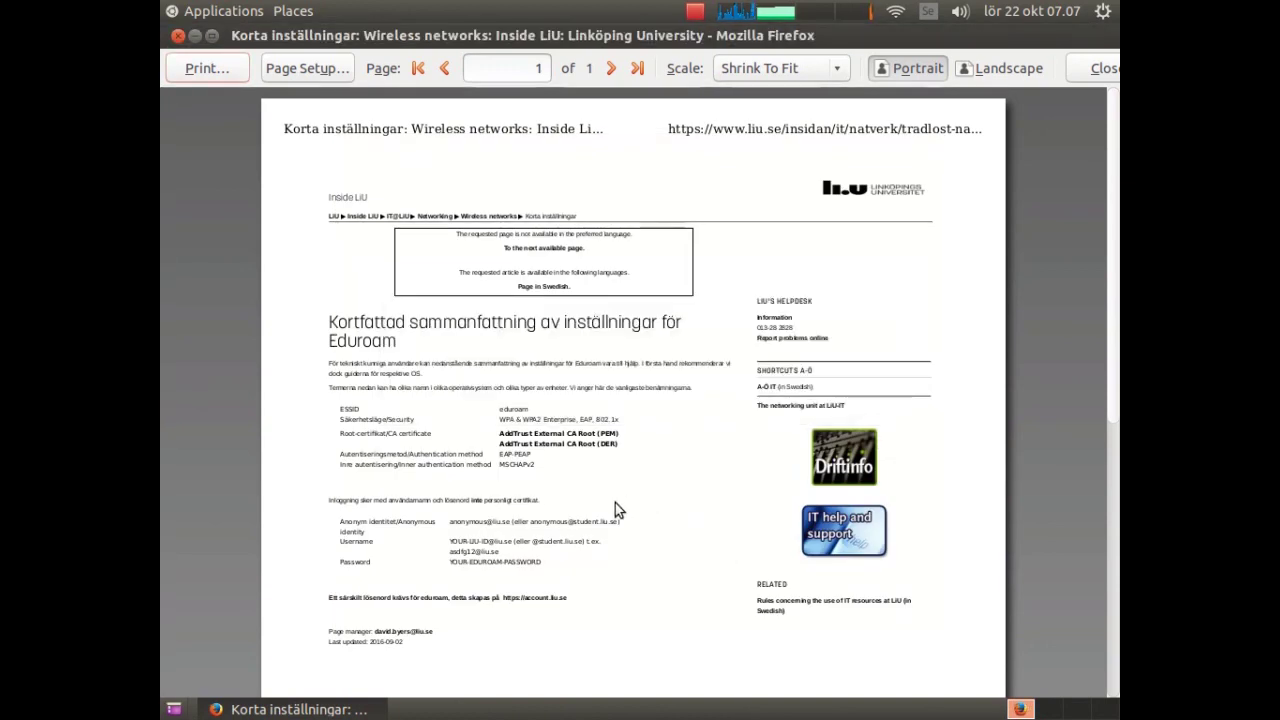
{"action": "left_click", "coordinate": [1104, 68]}
{"action": "left_click", "coordinate": [520, 96]}
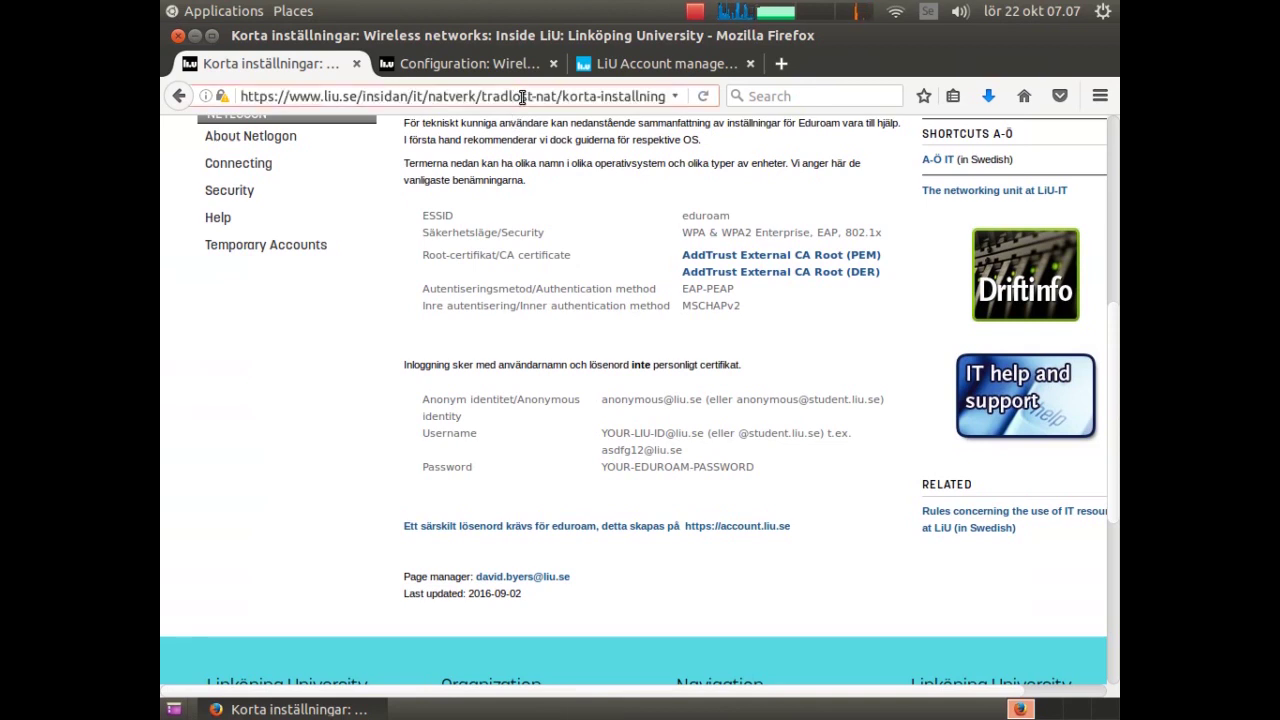
Select the settings page URL in the address bar and open Places > Home Folder.
{"action": "triple_click", "coordinate": [520, 96]}
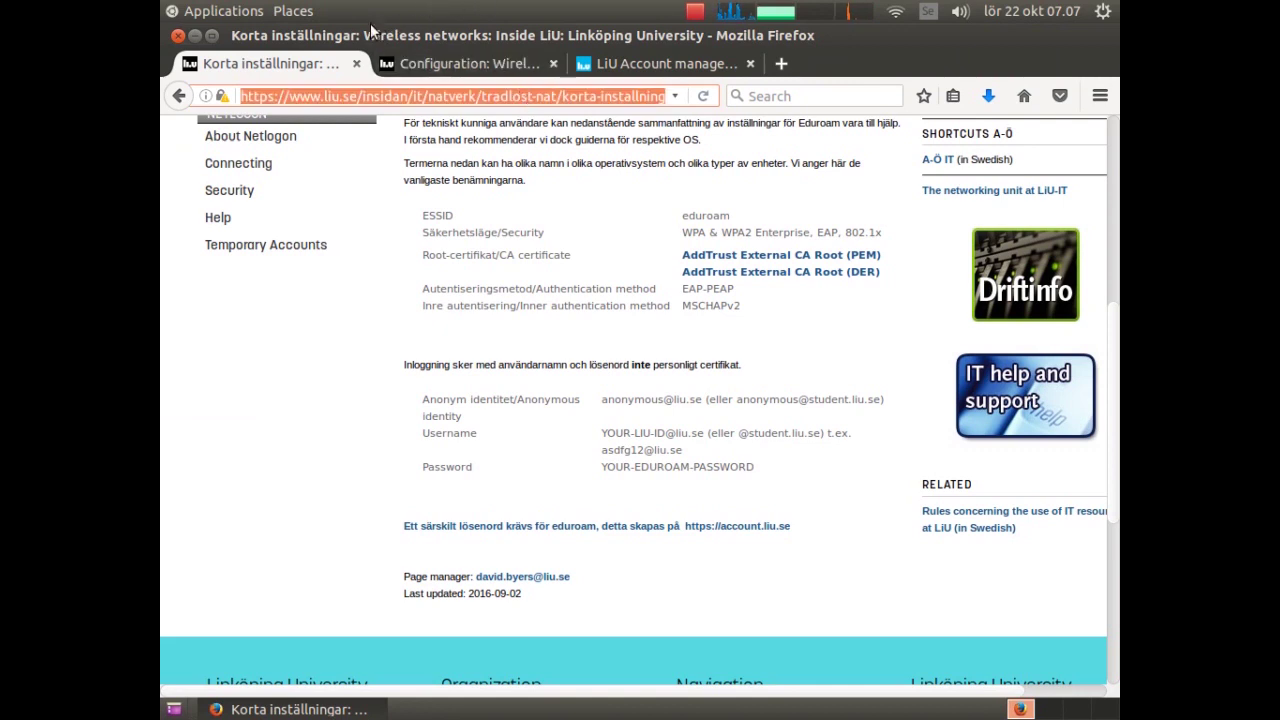
{"action": "left_click", "coordinate": [310, 12]}
{"action": "left_click", "coordinate": [314, 37]}
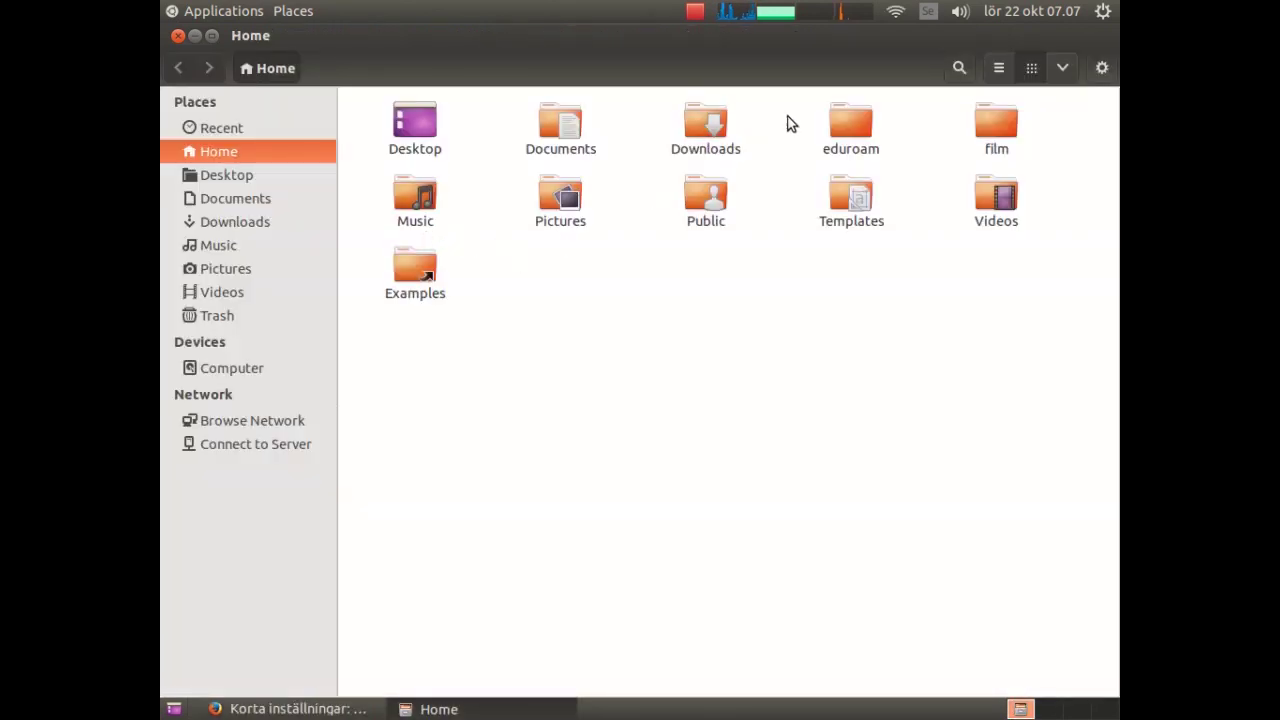
Paste the settings-summary page URL into ~/eduroam/eduroam.txt in gedit and save it.
{"action": "double_click", "coordinate": [844, 124]}
{"action": "double_click", "coordinate": [448, 150]}
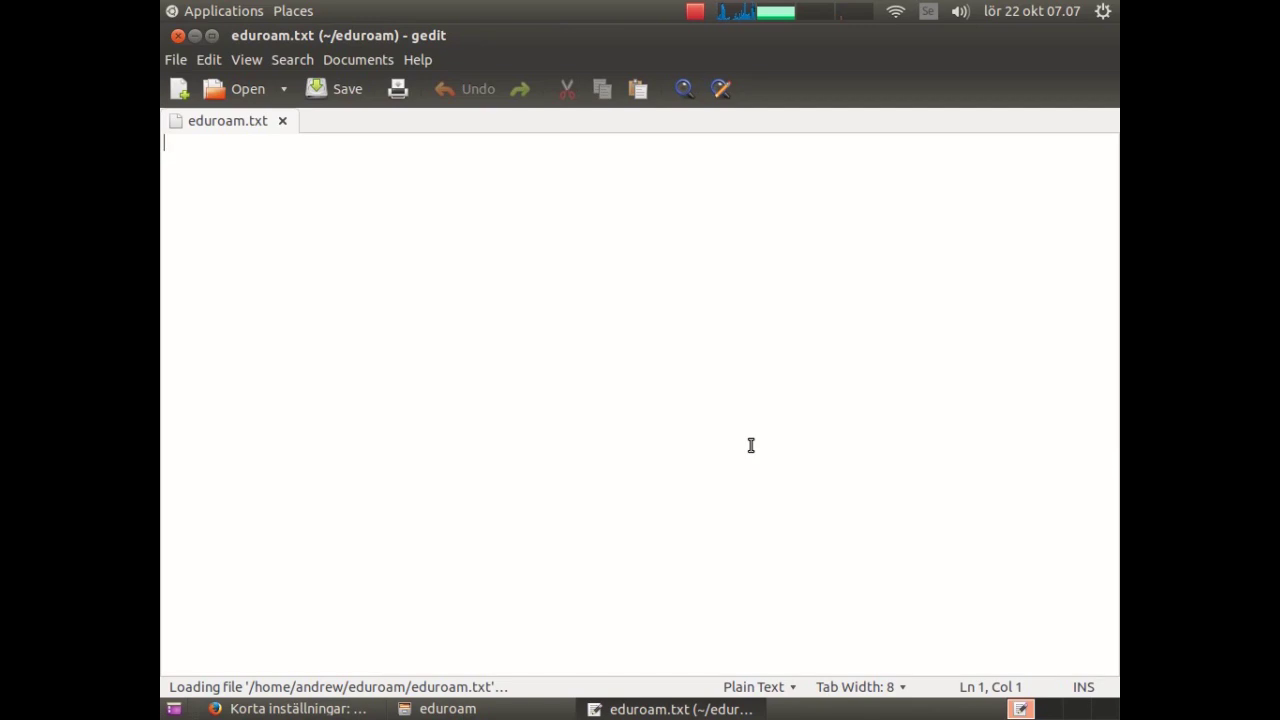
{"action": "type", "text": "https://www.liu.se/insidan/it/natverk/tradlost-nat/korta-installningar?l=en"}
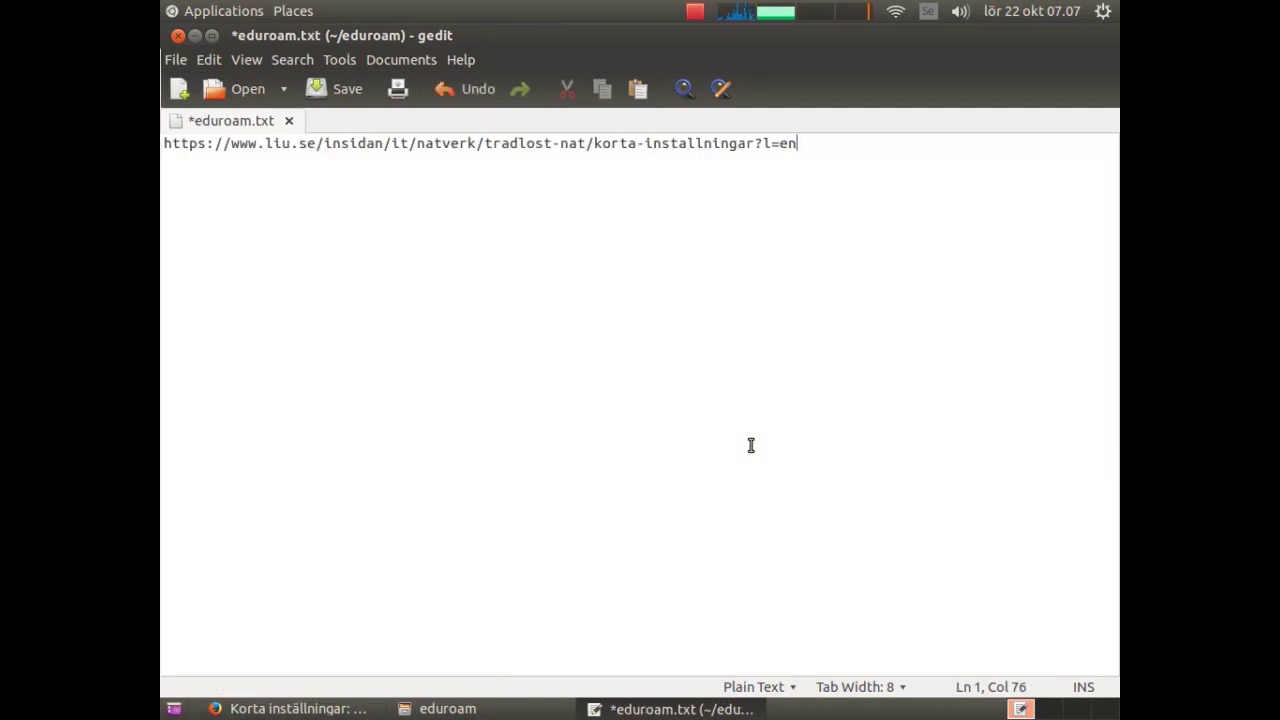
{"action": "key", "text": "Return"}
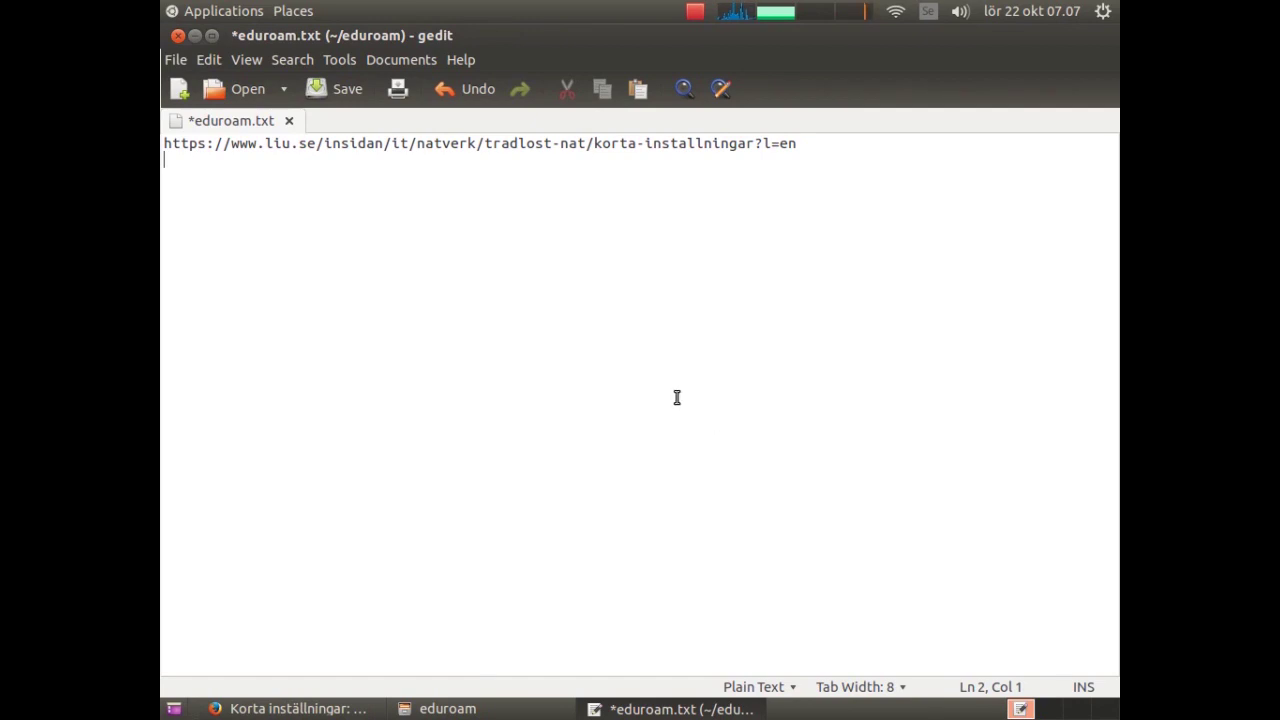
{"action": "left_click", "coordinate": [340, 89]}
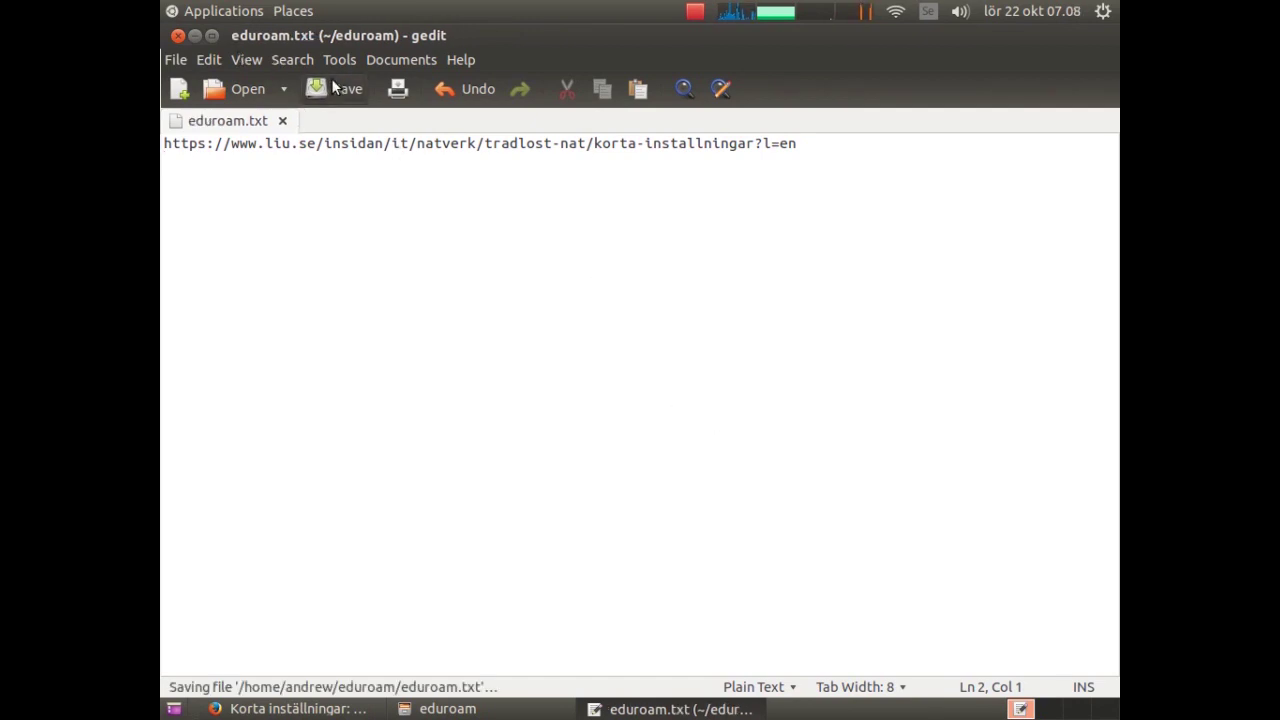
Return to Firefox's Configuring Eduroam tab with the address bar focused.
{"action": "left_click", "coordinate": [318, 708]}
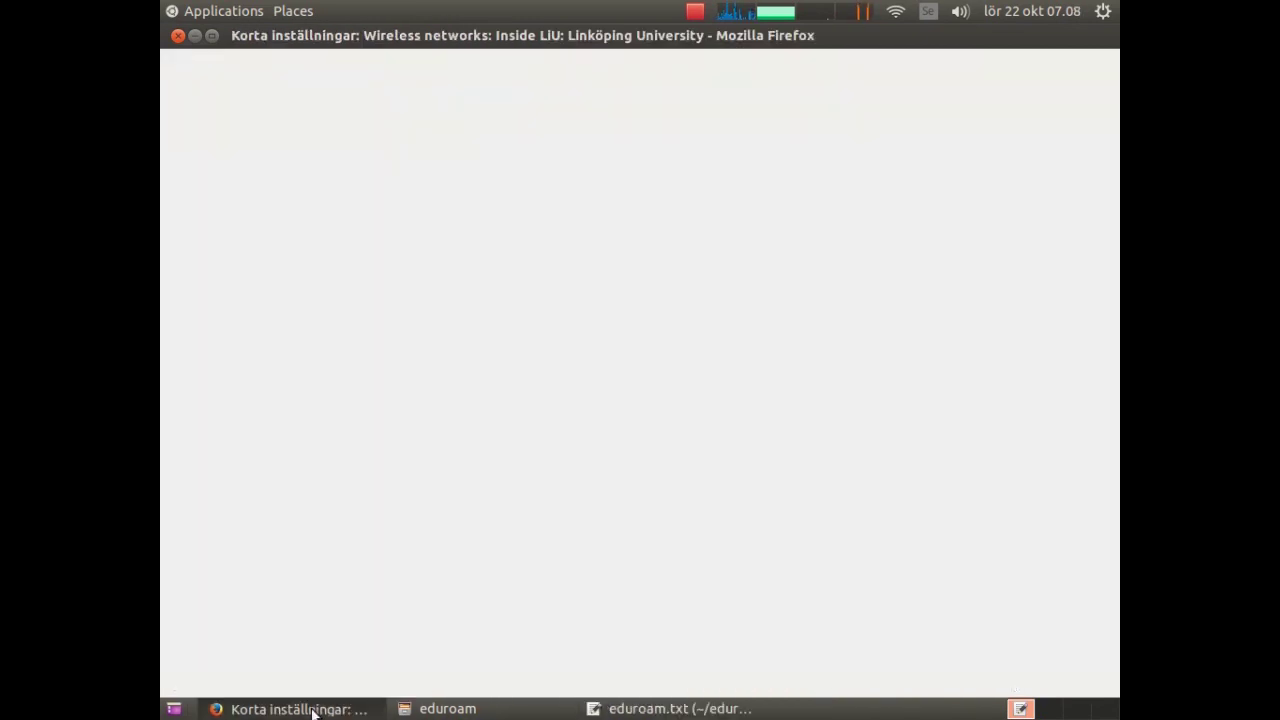
{"action": "left_click", "coordinate": [463, 66]}
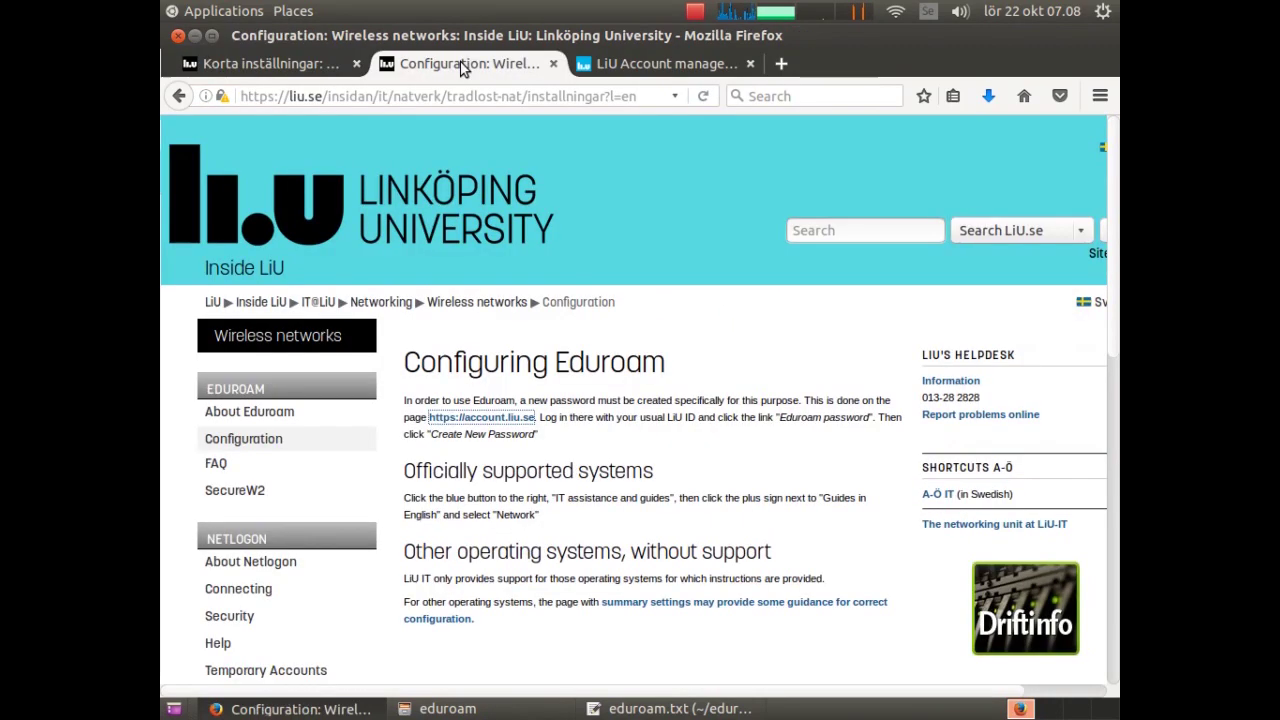
{"action": "left_click", "coordinate": [361, 96]}
Paste the Configuring Eduroam page URL as line 2 of eduroam.txt and save.
{"action": "key", "text": "ctrl+a"}
{"action": "key", "text": "ctrl+c"}
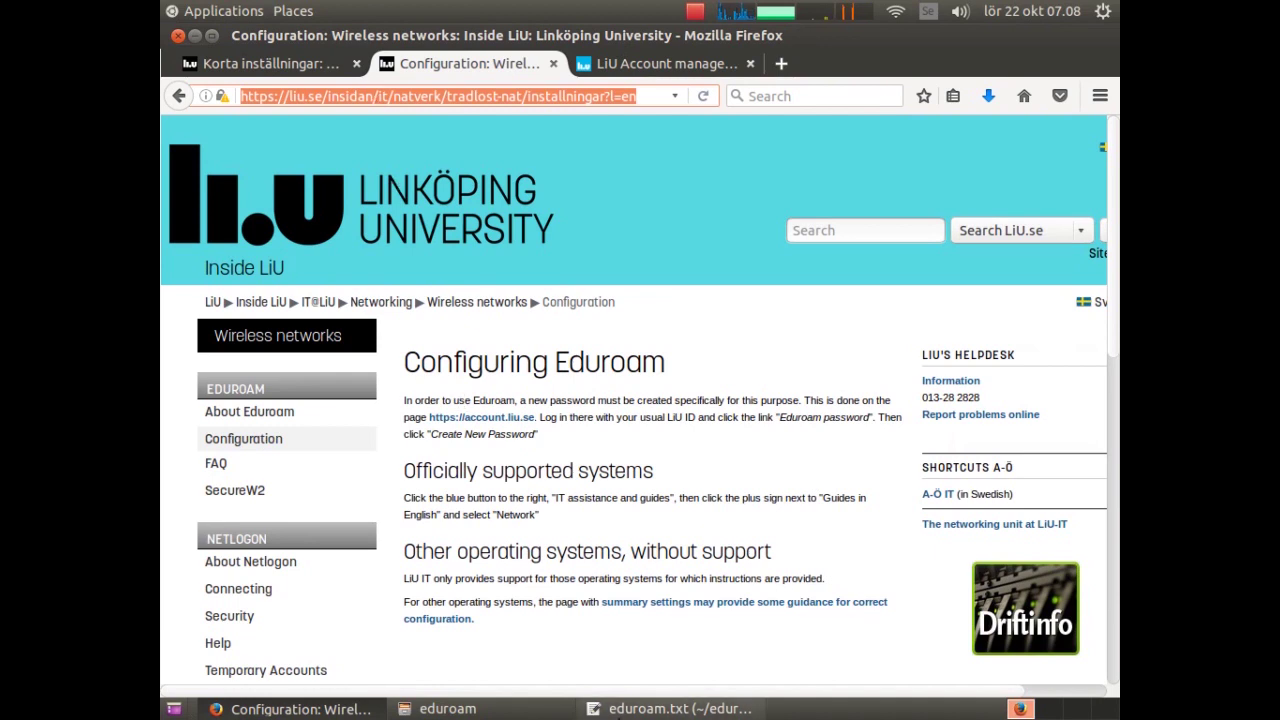
{"action": "left_click", "coordinate": [600, 708]}
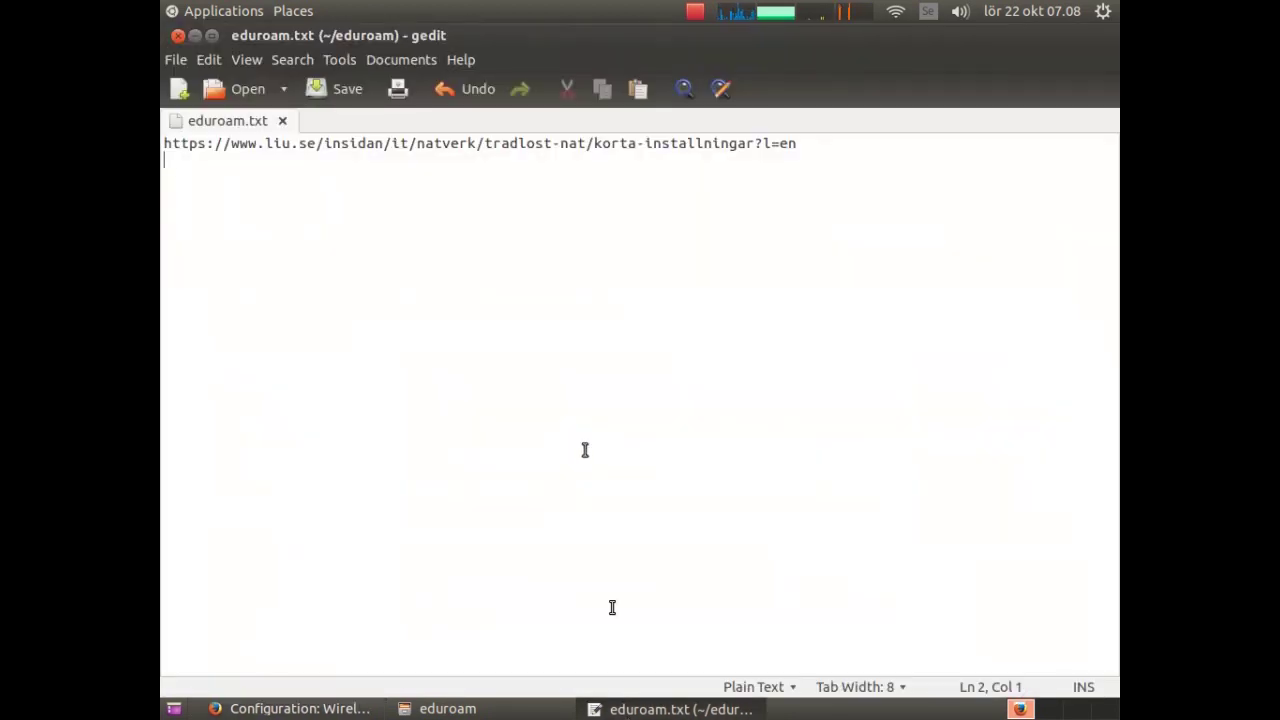
{"action": "key", "text": "ctrl+v"}
{"action": "key", "text": "Return"}
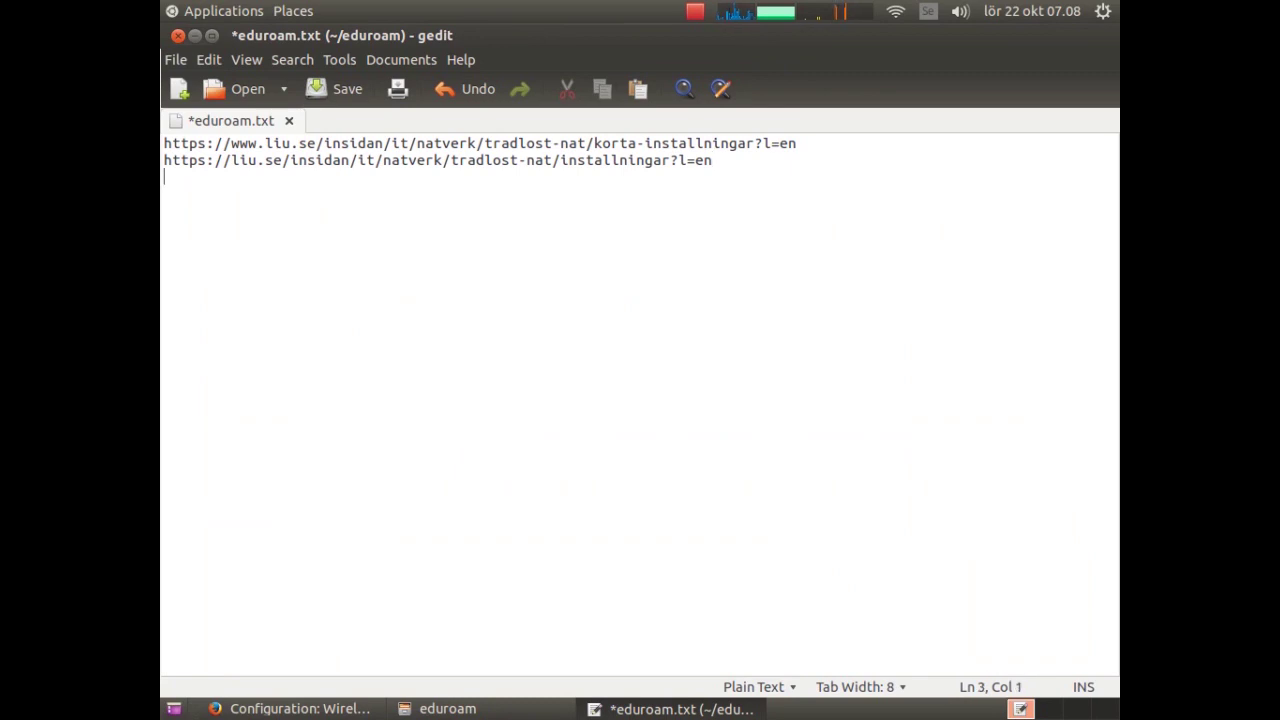
{"action": "left_click", "coordinate": [350, 92]}
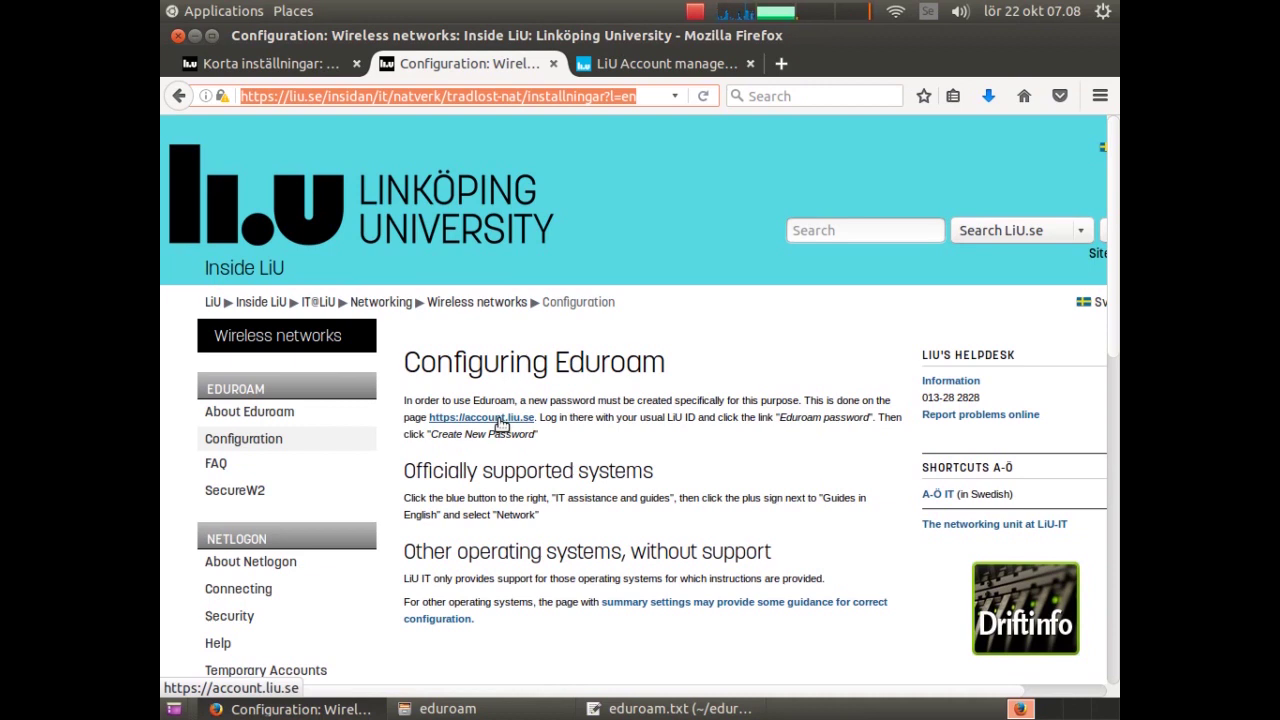
{"action": "right_click", "coordinate": [501, 424]}
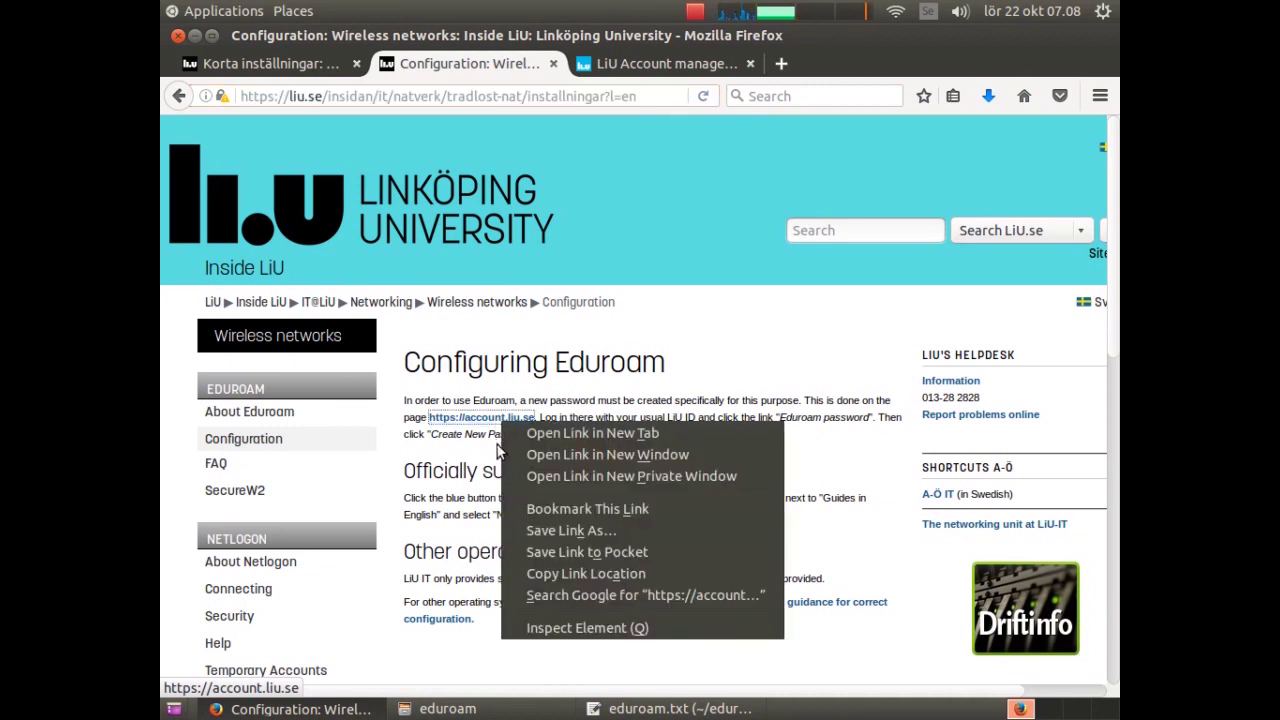
{"action": "left_click", "coordinate": [575, 576]}
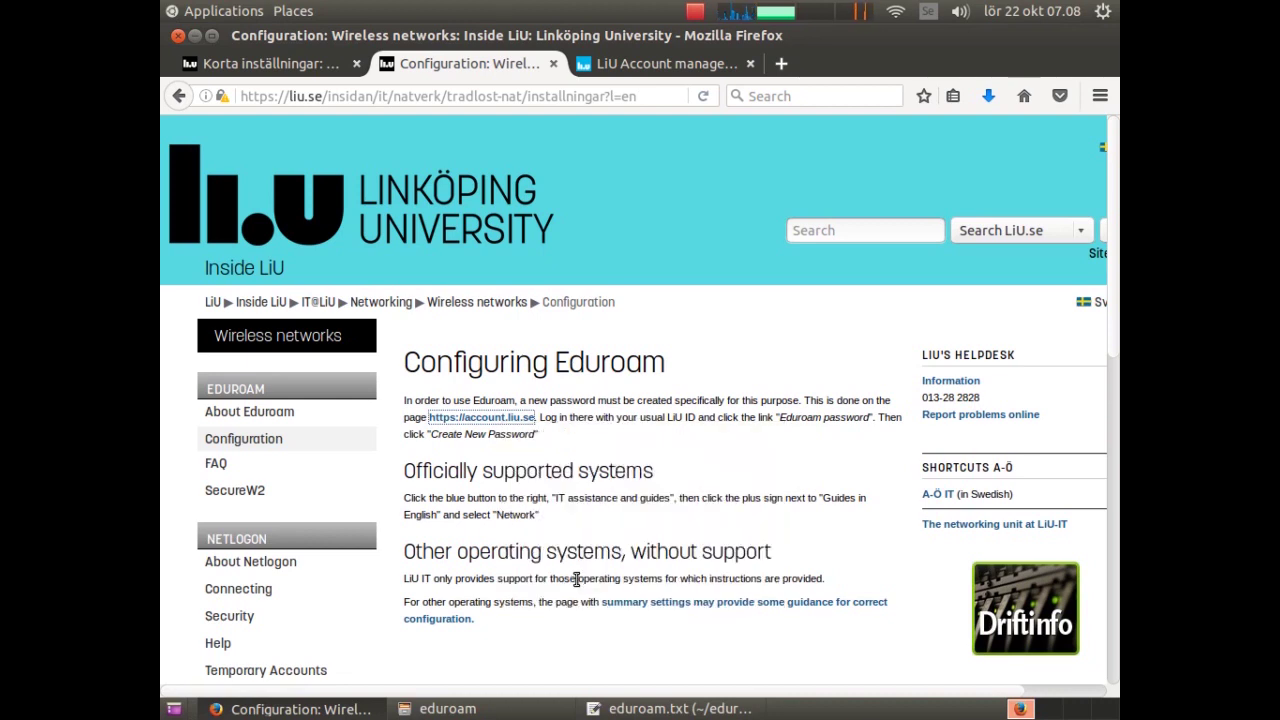
{"action": "left_click", "coordinate": [632, 706]}
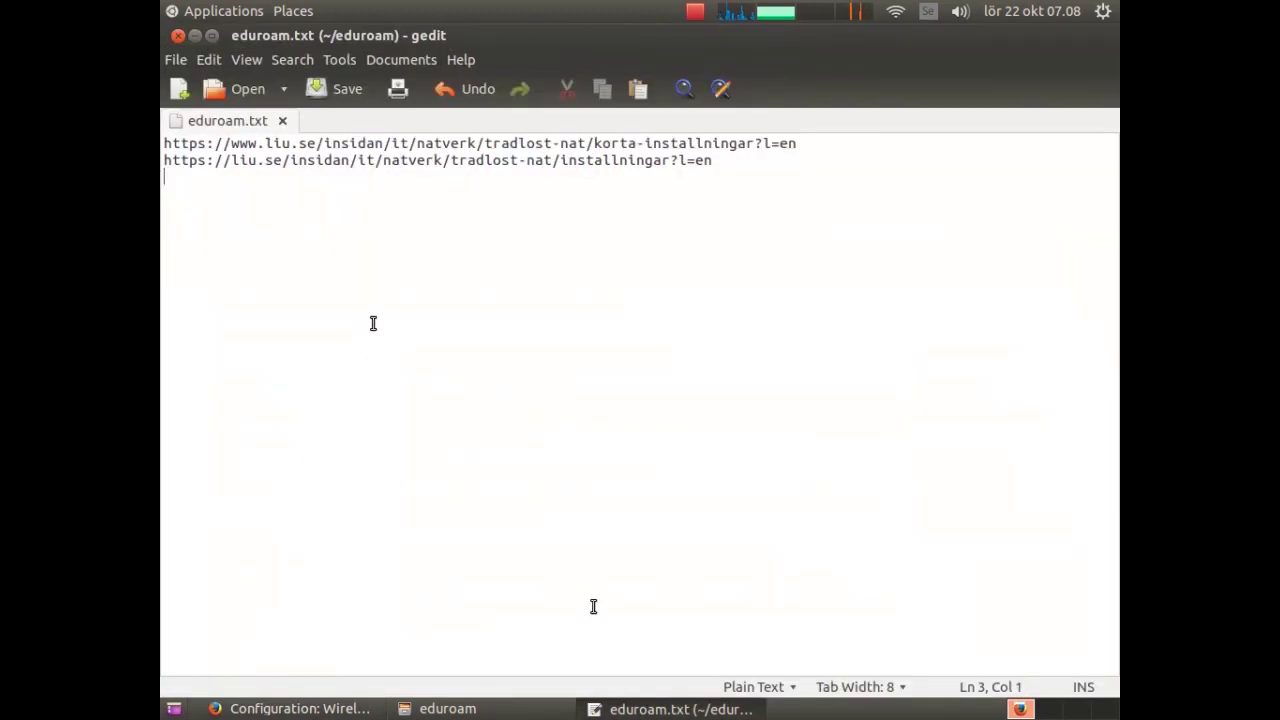
{"action": "type", "text": "https://account.liu.se/"}
{"action": "key", "text": "Return"}
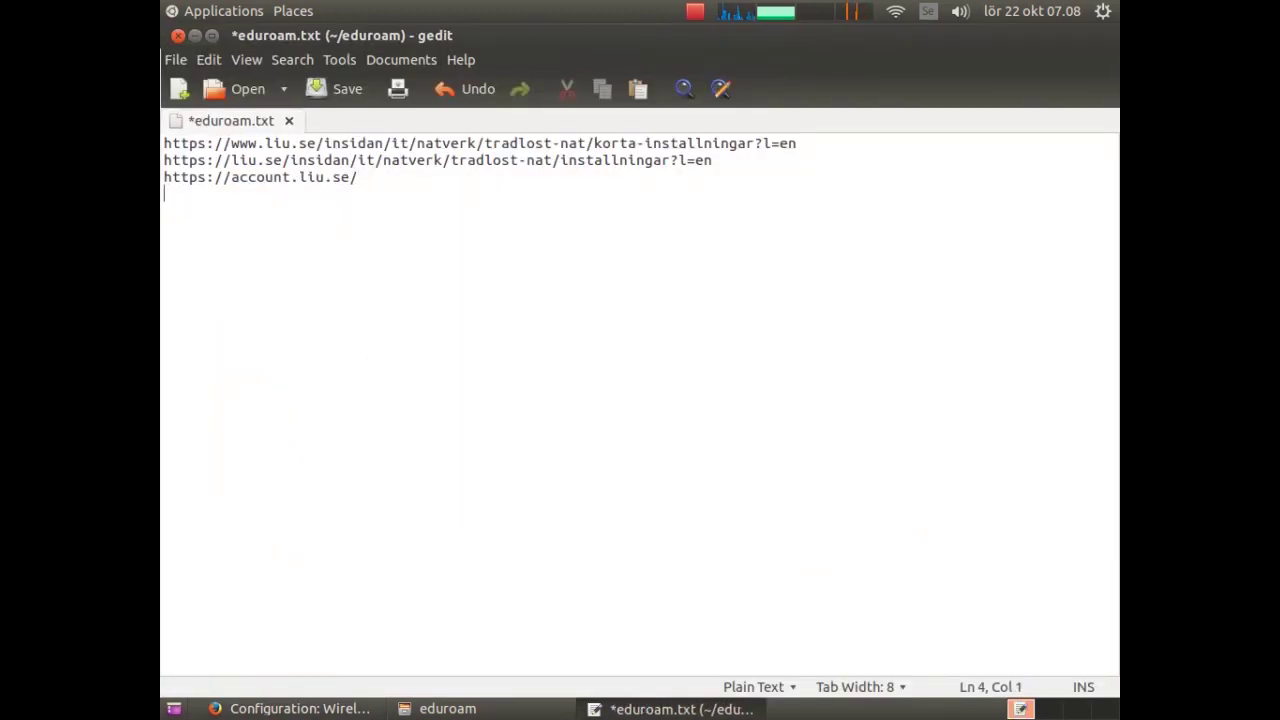
{"action": "key", "text": "Return"}
{"action": "left_click", "coordinate": [345, 88]}
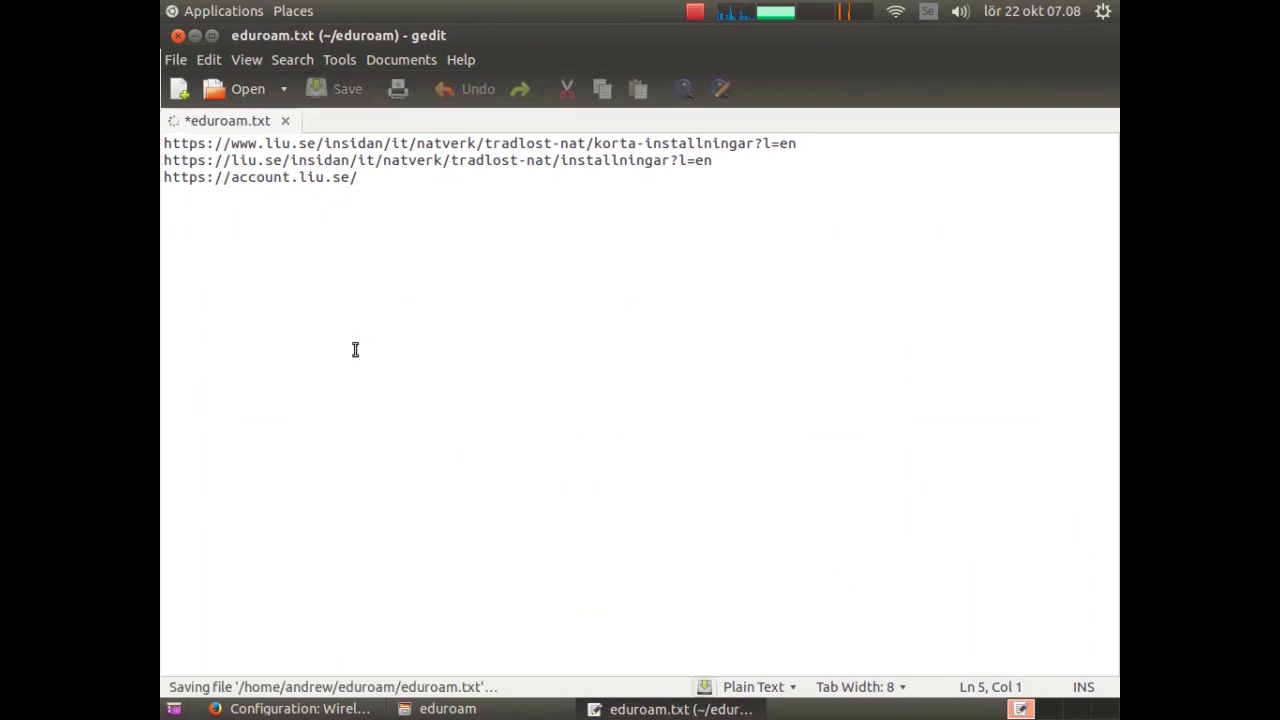
Paste the Userid and Password lines from the Eduroam password page into eduroam.txt and save.
{"action": "left_click", "coordinate": [330, 708]}
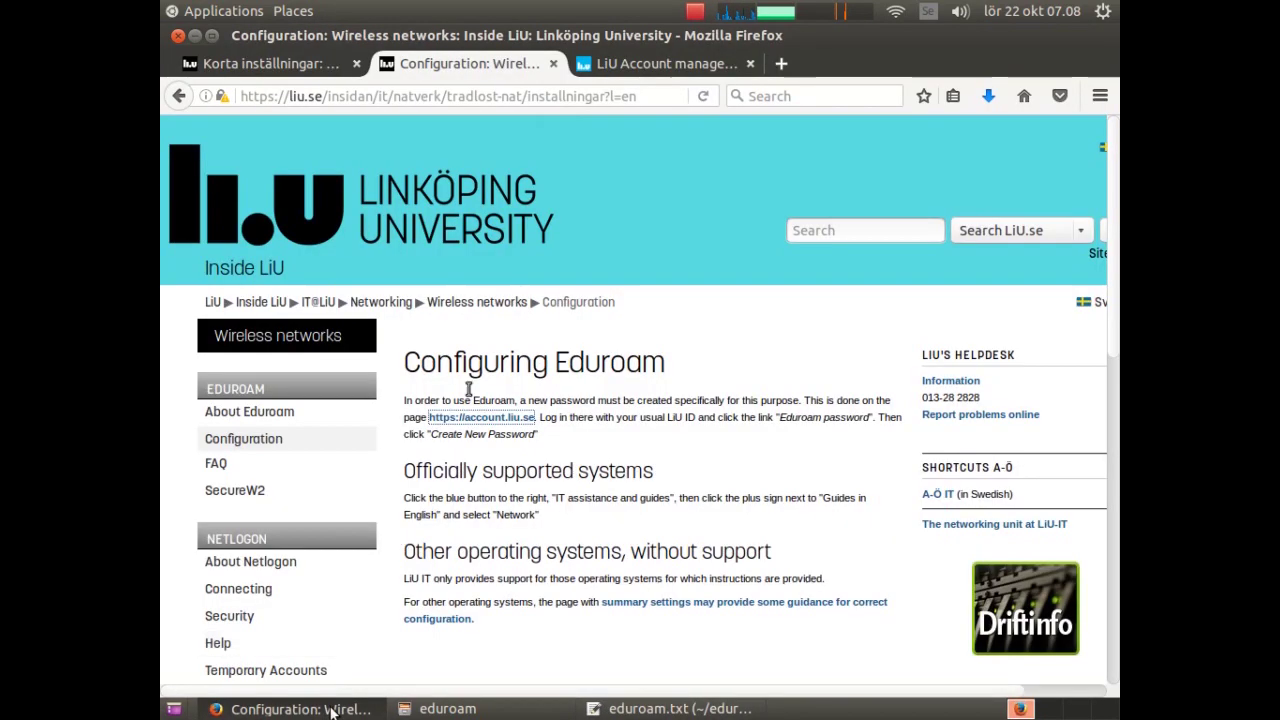
{"action": "left_click", "coordinate": [613, 68]}
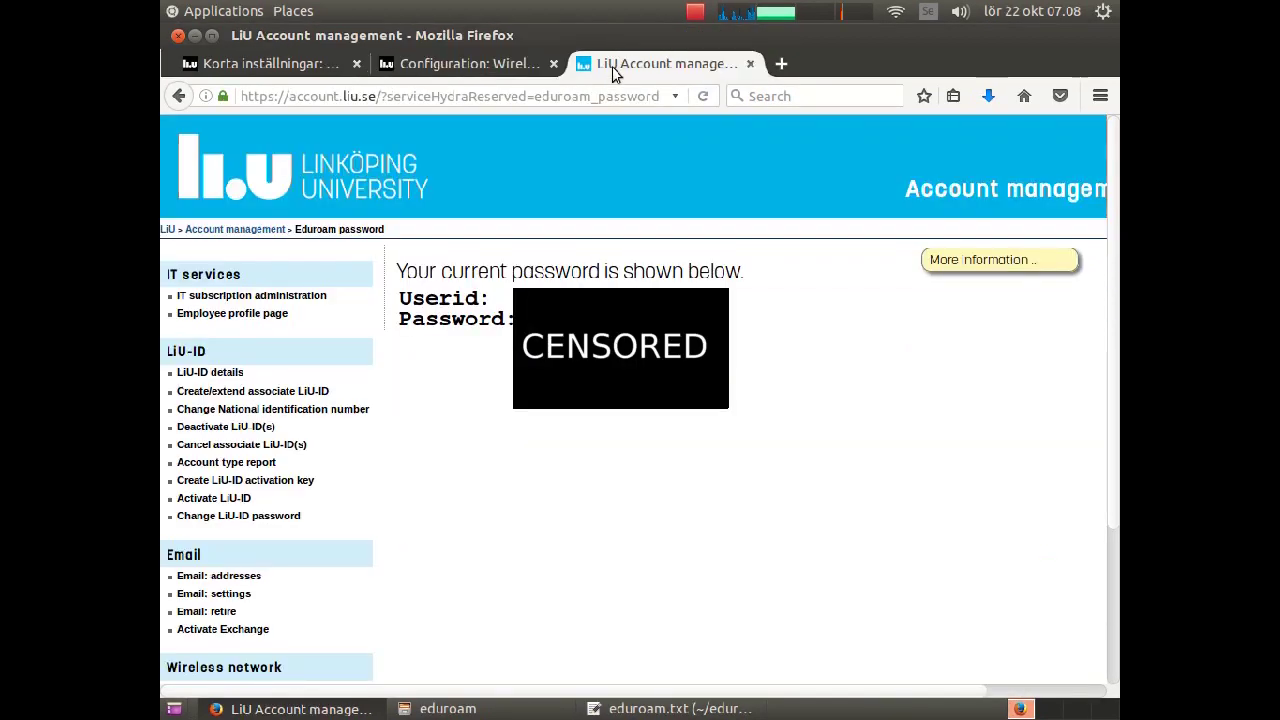
{"action": "left_click_drag", "start_coordinate": [720, 320], "coordinate": [406, 277]}
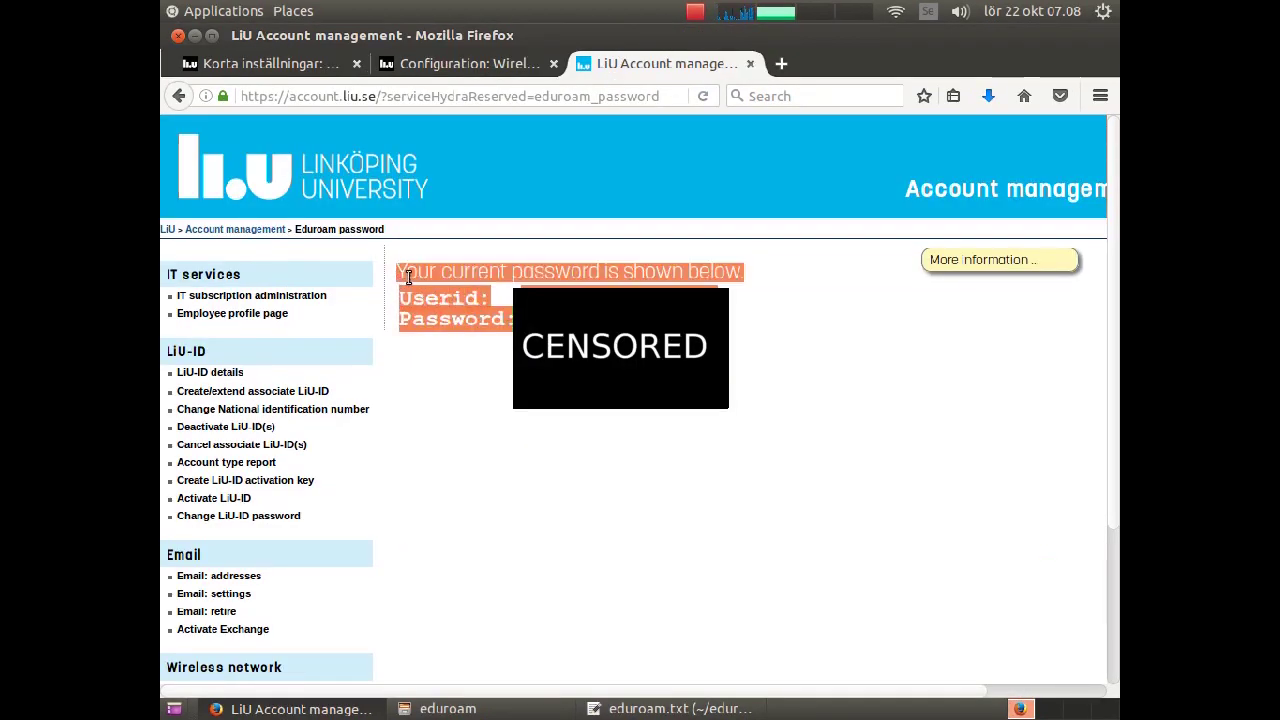
{"action": "left_click", "coordinate": [650, 708]}
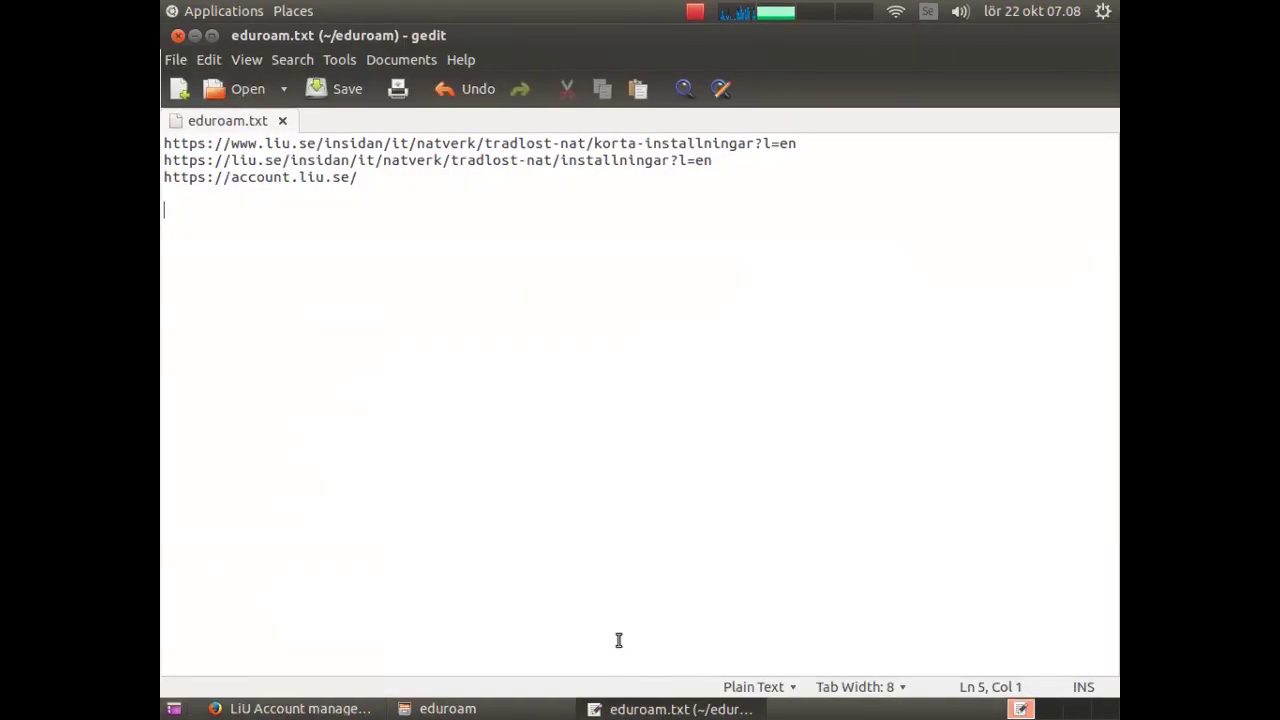
{"action": "key", "text": "ctrl+v"}
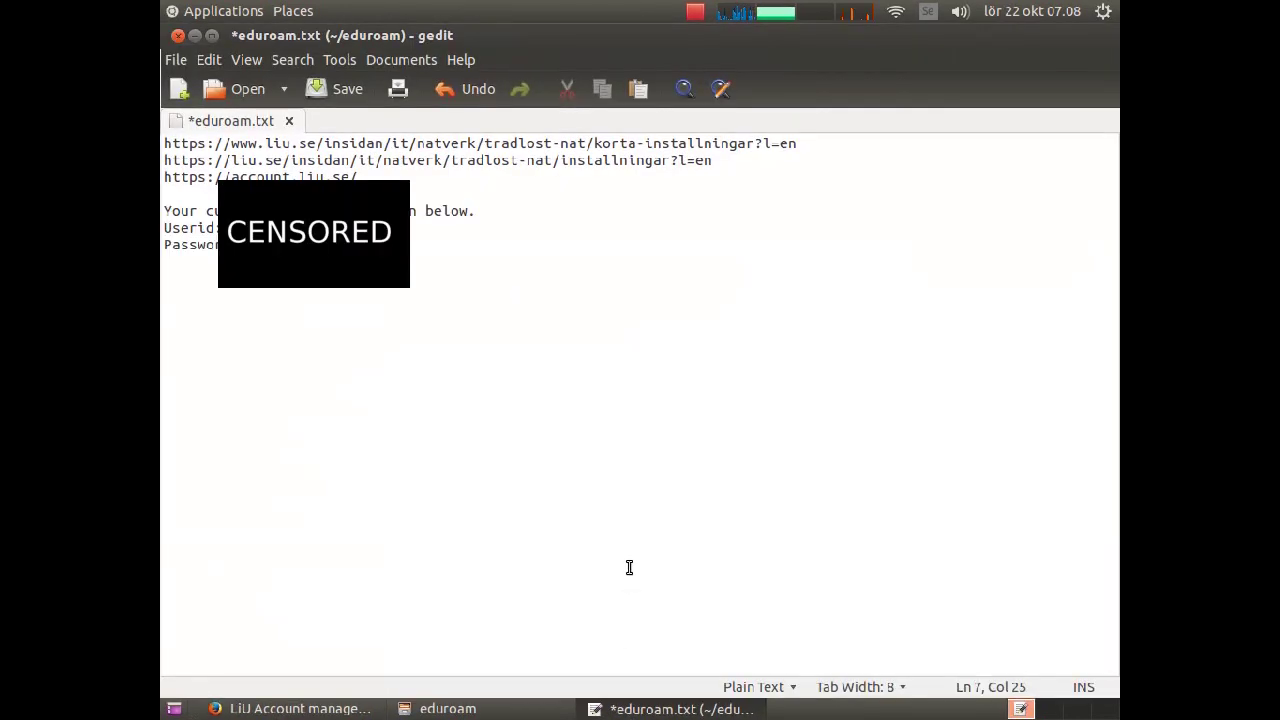
{"action": "key", "text": "BackSpace"}
{"action": "key", "text": "BackSpace"}
{"action": "key", "text": "BackSpace"}
{"action": "key", "text": "BackSpace"}
{"action": "key", "text": "BackSpace"}
{"action": "key", "text": "BackSpace"}
{"action": "key", "text": "BackSpace"}
{"action": "key", "text": "BackSpace"}
{"action": "key", "text": "BackSpace"}
{"action": "key", "text": "BackSpace"}
{"action": "key", "text": "BackSpace"}
{"action": "key", "text": "BackSpace"}
{"action": "key", "text": "BackSpace"}
{"action": "key", "text": "BackSpace"}
{"action": "key", "text": "BackSpace"}
{"action": "left_click", "coordinate": [310, 88]}
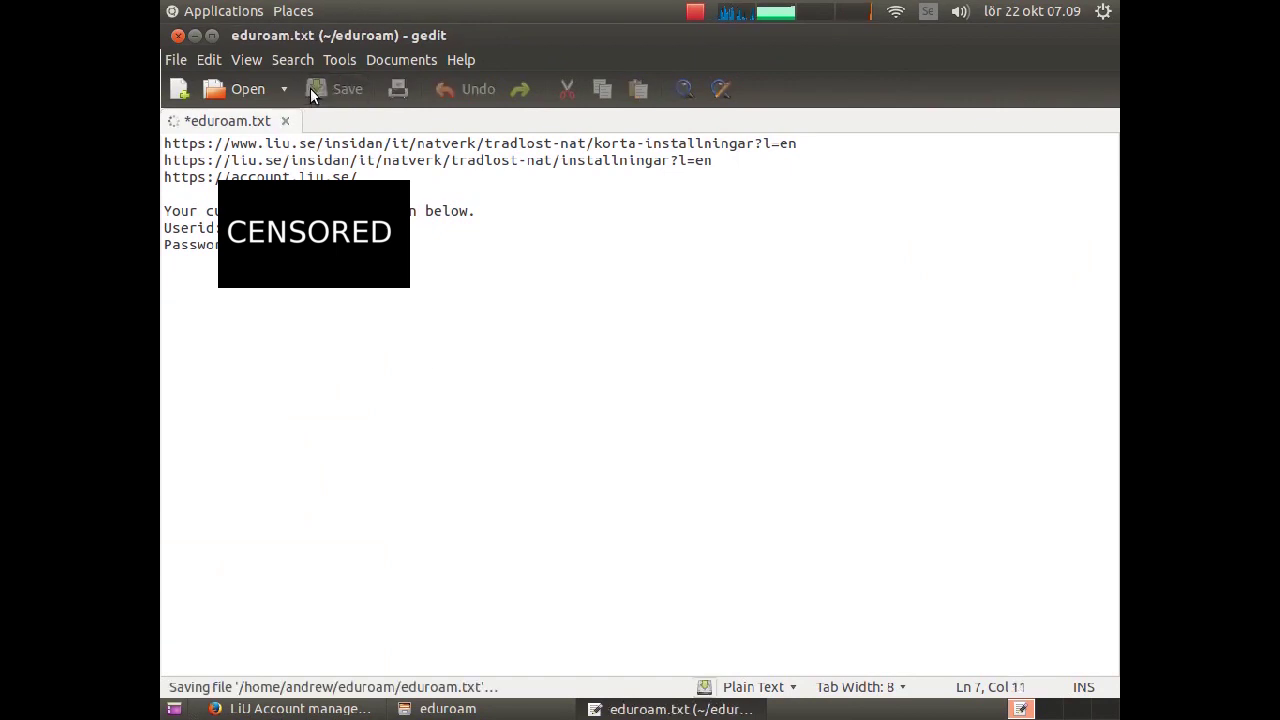
Close eduroam.txt, log out of LiU Account management, and close the logout and configuration tabs and Firefox.
{"action": "left_click", "coordinate": [177, 36]}
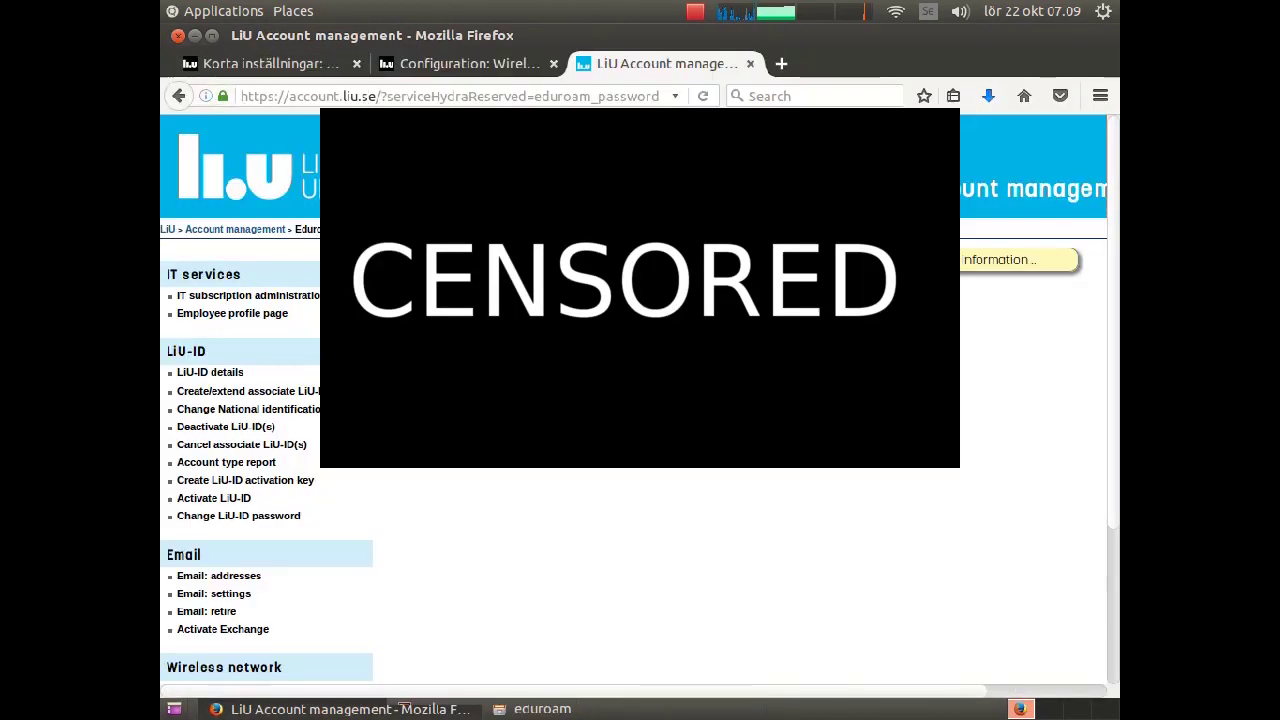
{"action": "scroll", "coordinate": [438, 612], "scroll_direction": "down", "scroll_amount": 3}
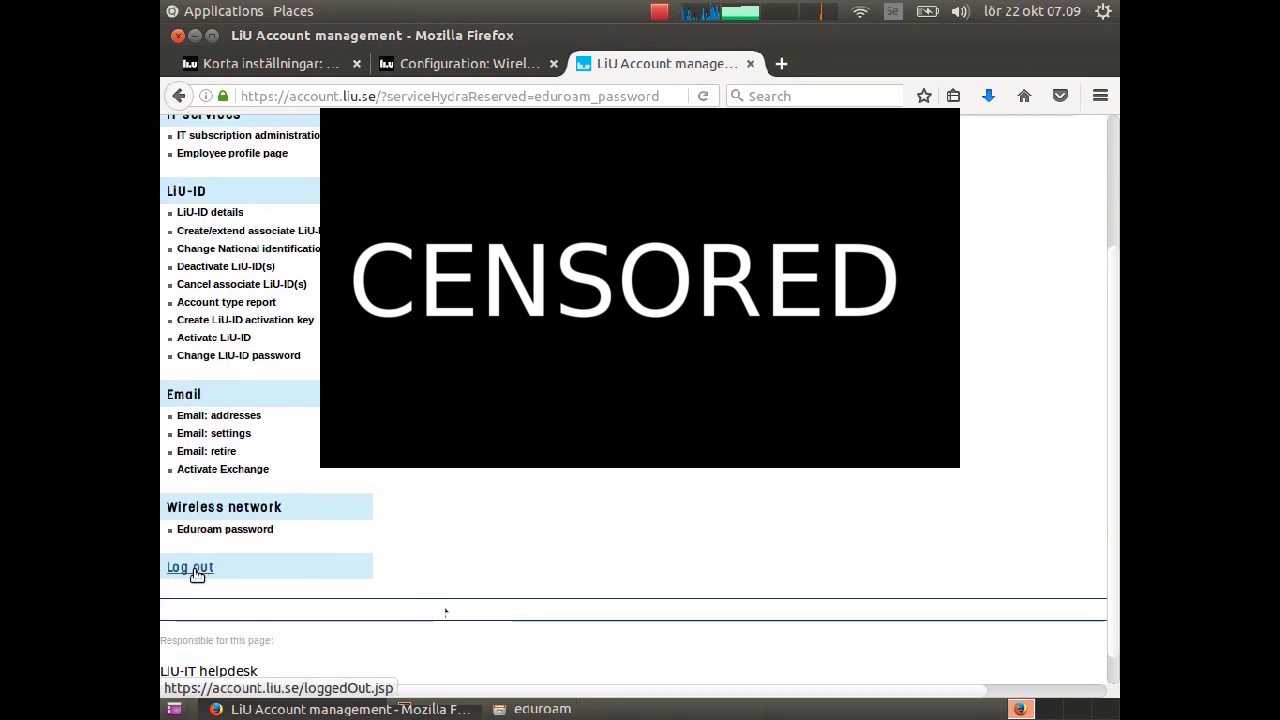
{"action": "left_click", "coordinate": [191, 567]}
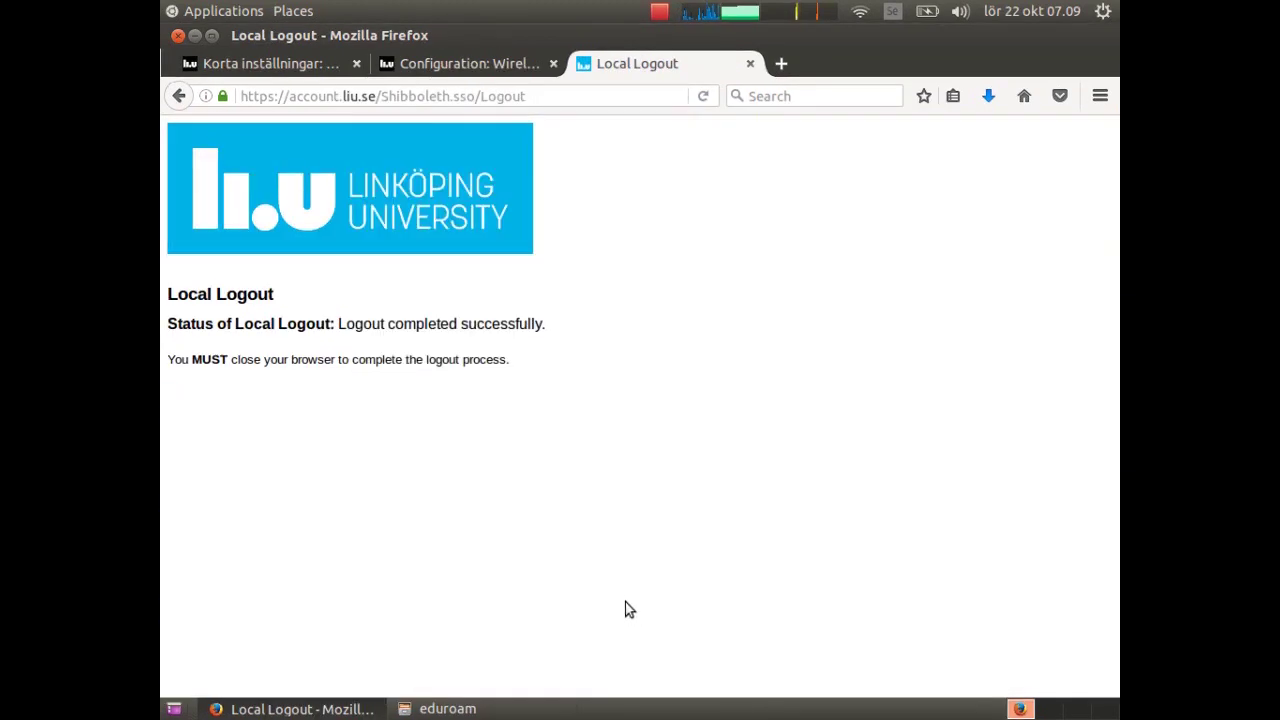
{"action": "left_click", "coordinate": [750, 64]}
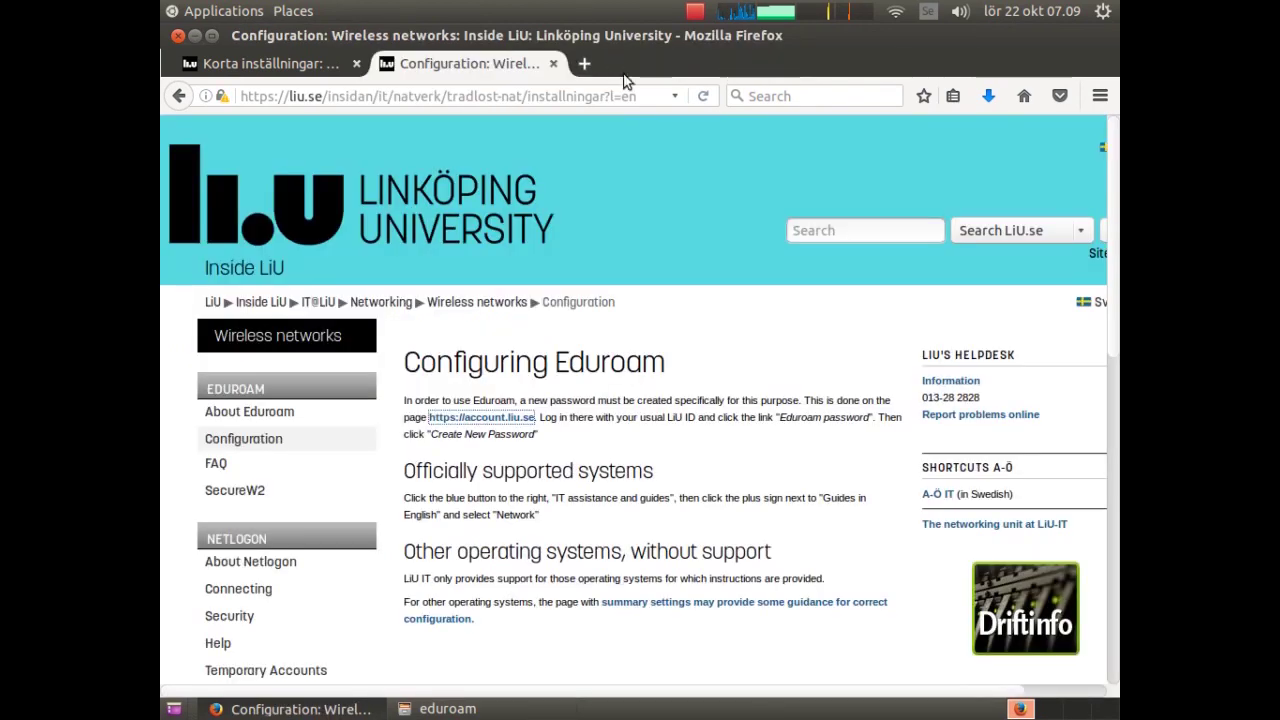
{"action": "left_click", "coordinate": [553, 64]}
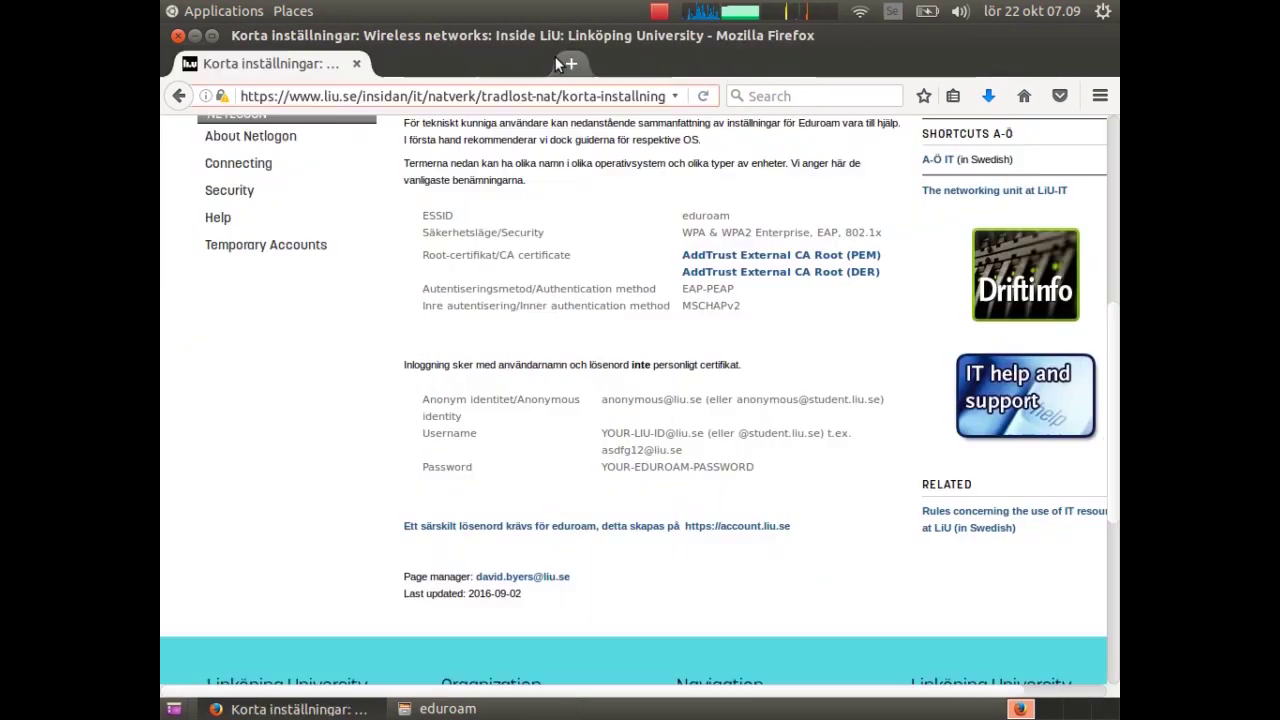
{"action": "left_click", "coordinate": [178, 37]}
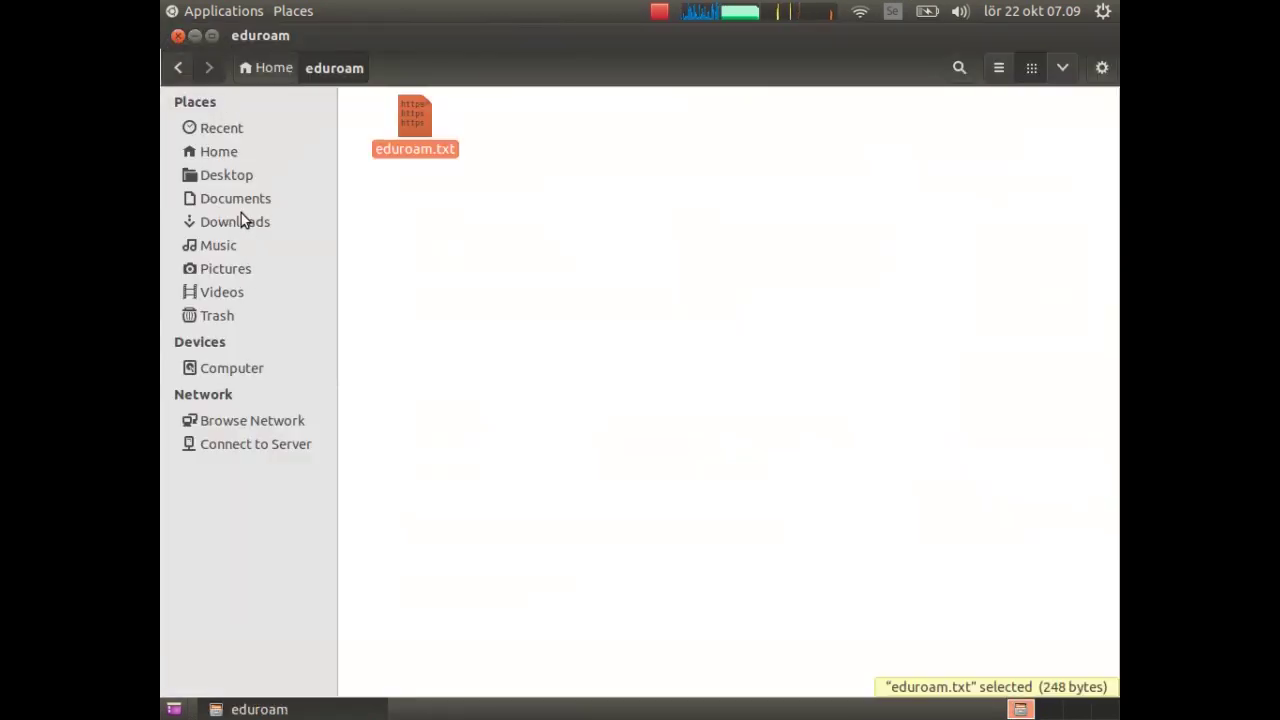
Check eduroam_cinf.pdf on the Desktop, then paste it into ~/eduroam.
{"action": "left_click", "coordinate": [229, 173]}
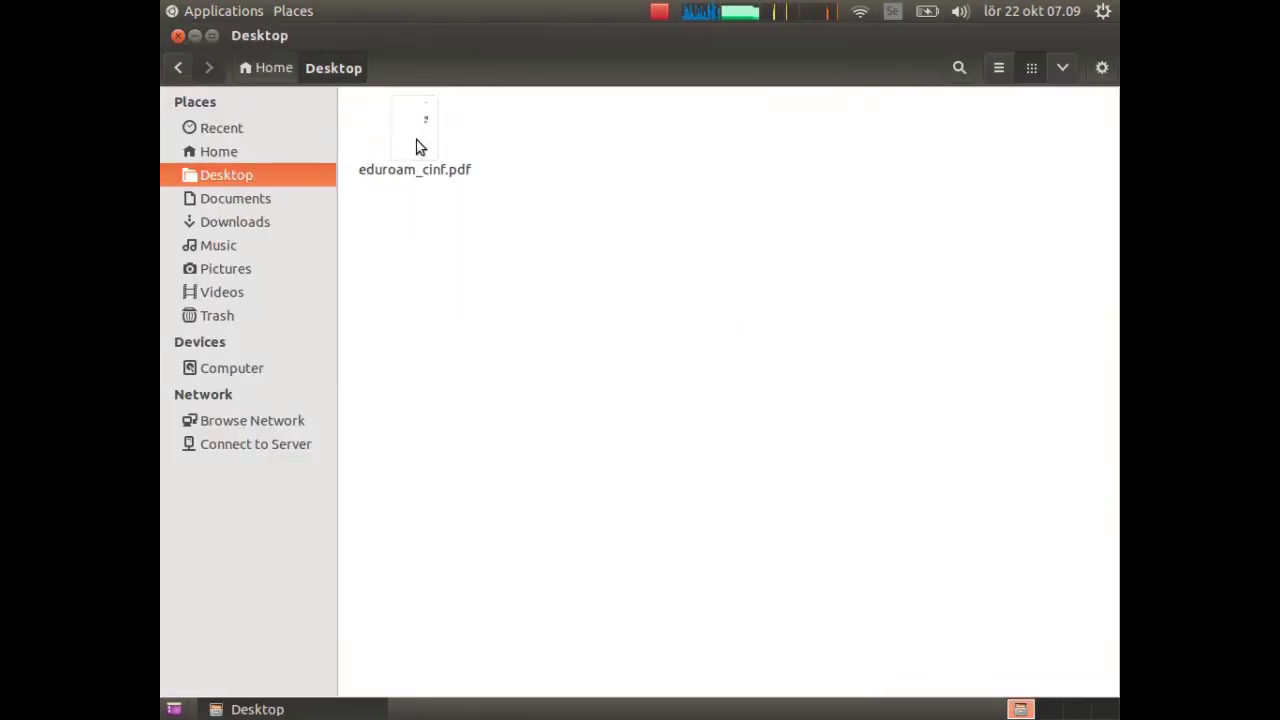
{"action": "double_click", "coordinate": [416, 143]}
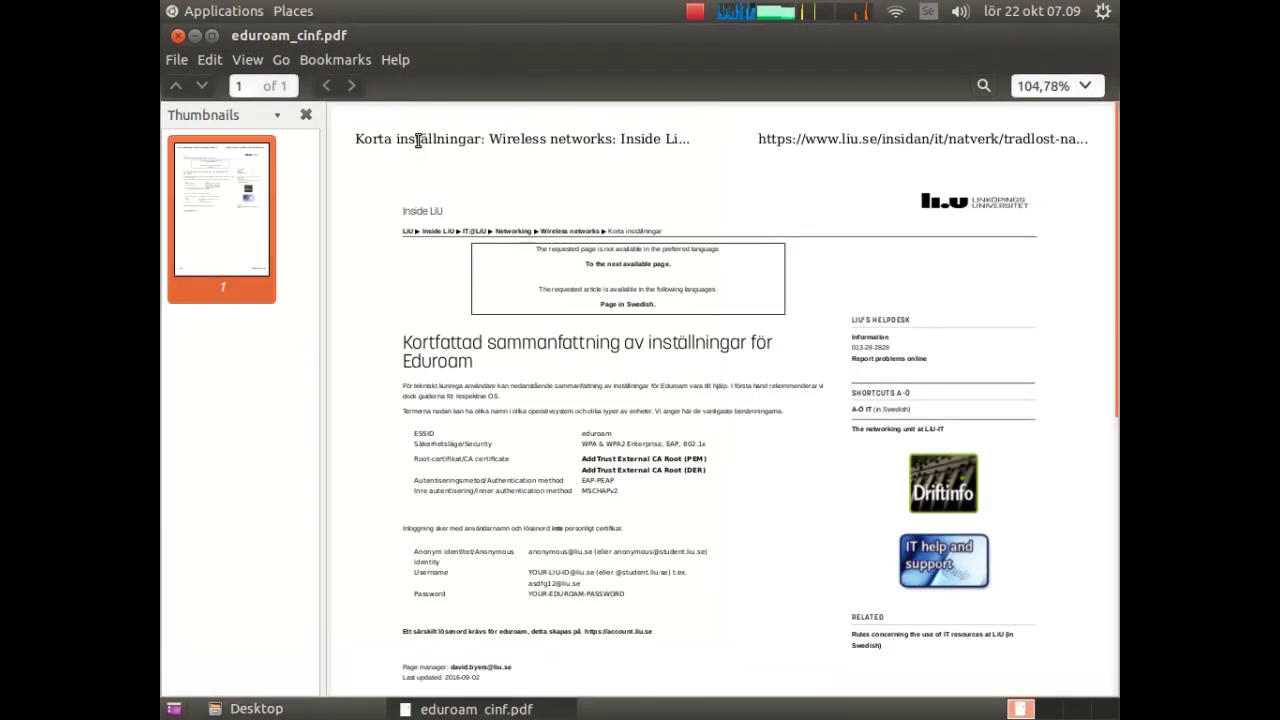
{"action": "left_click", "coordinate": [177, 36]}
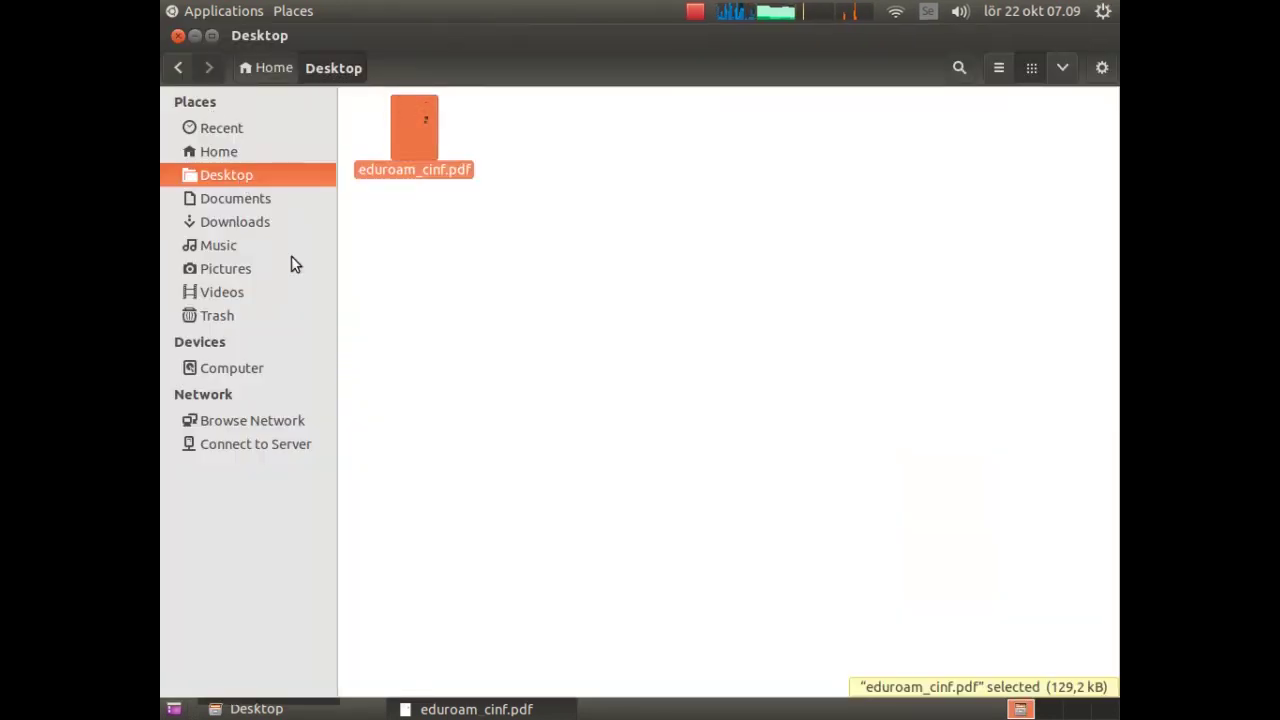
{"action": "left_click", "coordinate": [243, 155]}
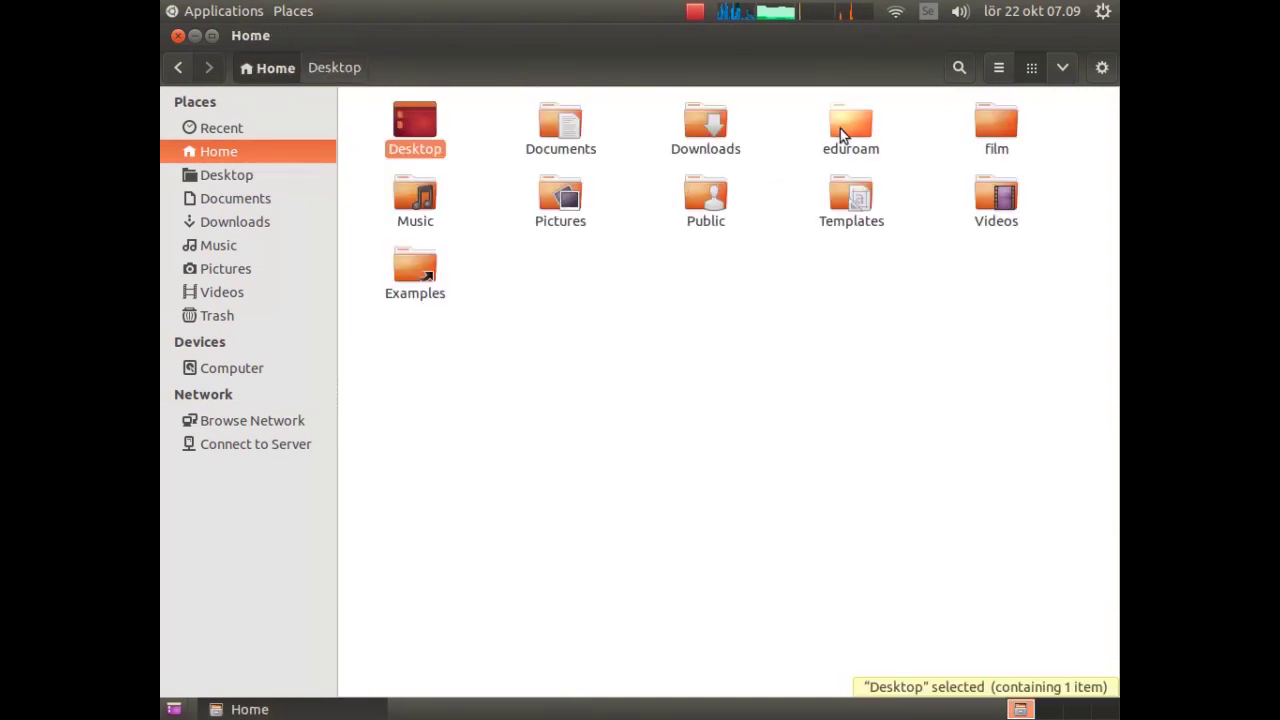
{"action": "double_click", "coordinate": [850, 128]}
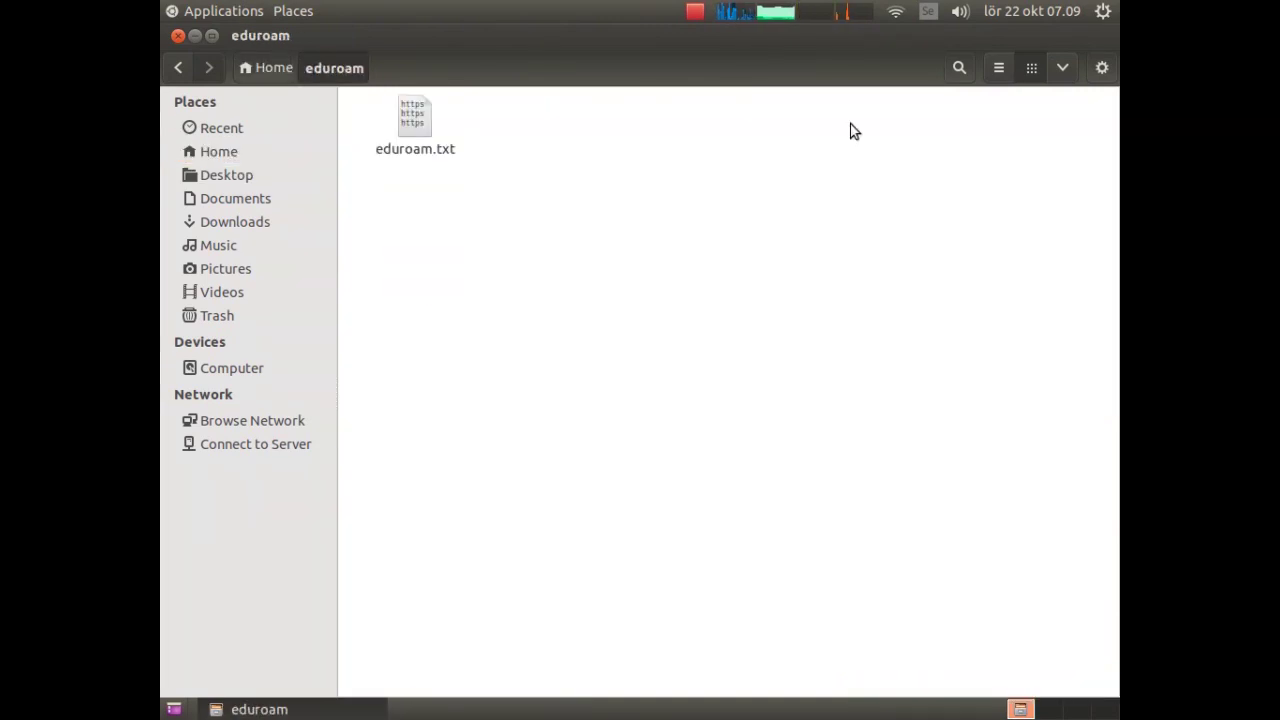
{"action": "key", "text": "ctrl+v"}
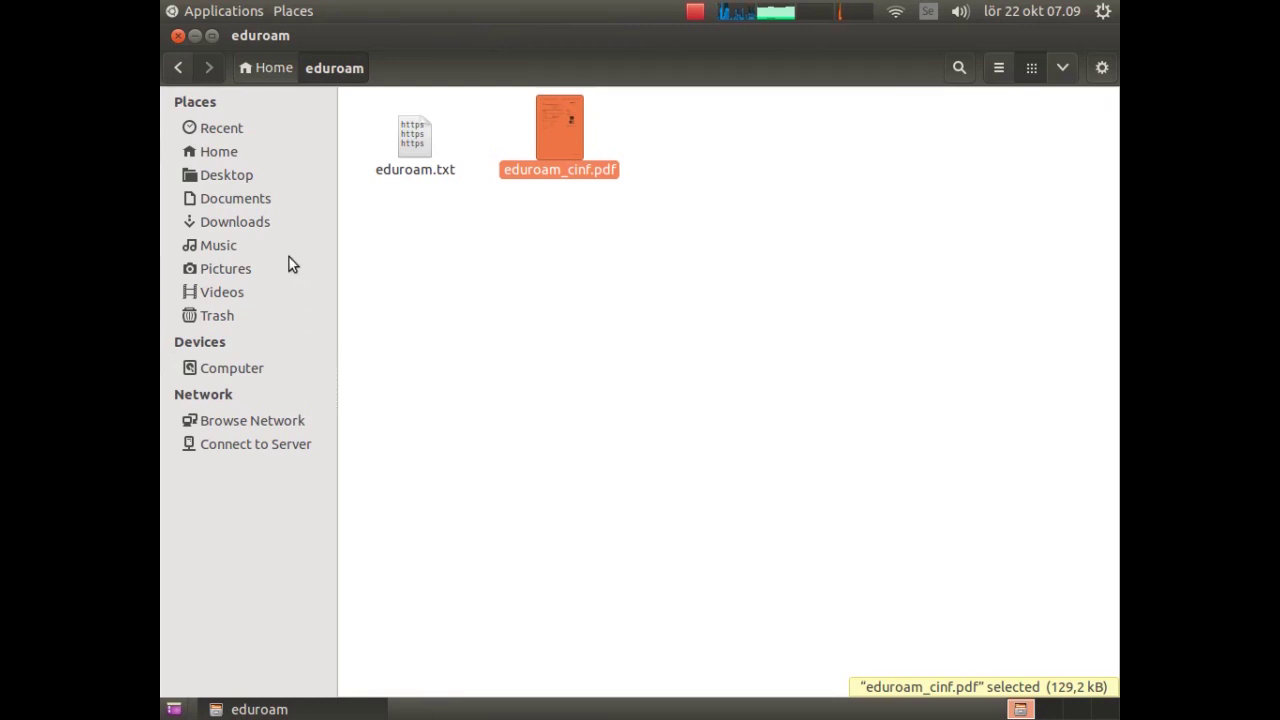
Copy AddTrust_External_CA_Root.pem from Downloads into ~/eduroam.
{"action": "left_click", "coordinate": [234, 222]}
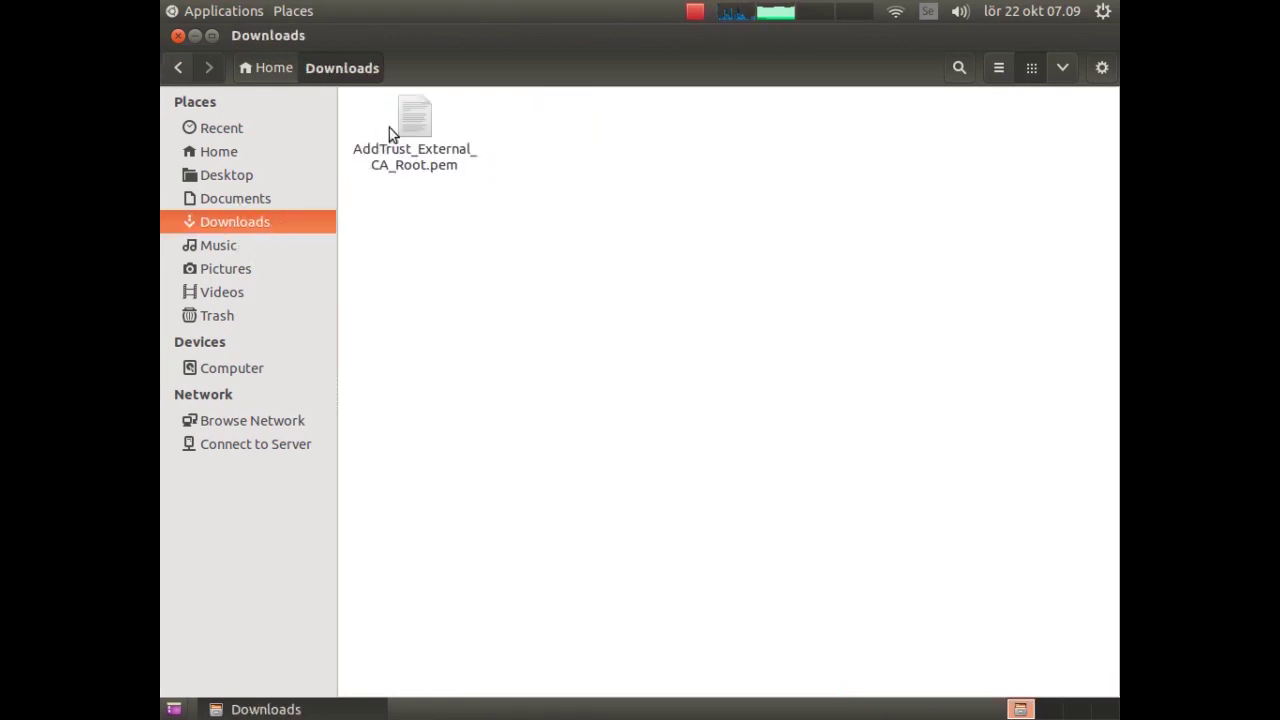
{"action": "left_click", "coordinate": [418, 135]}
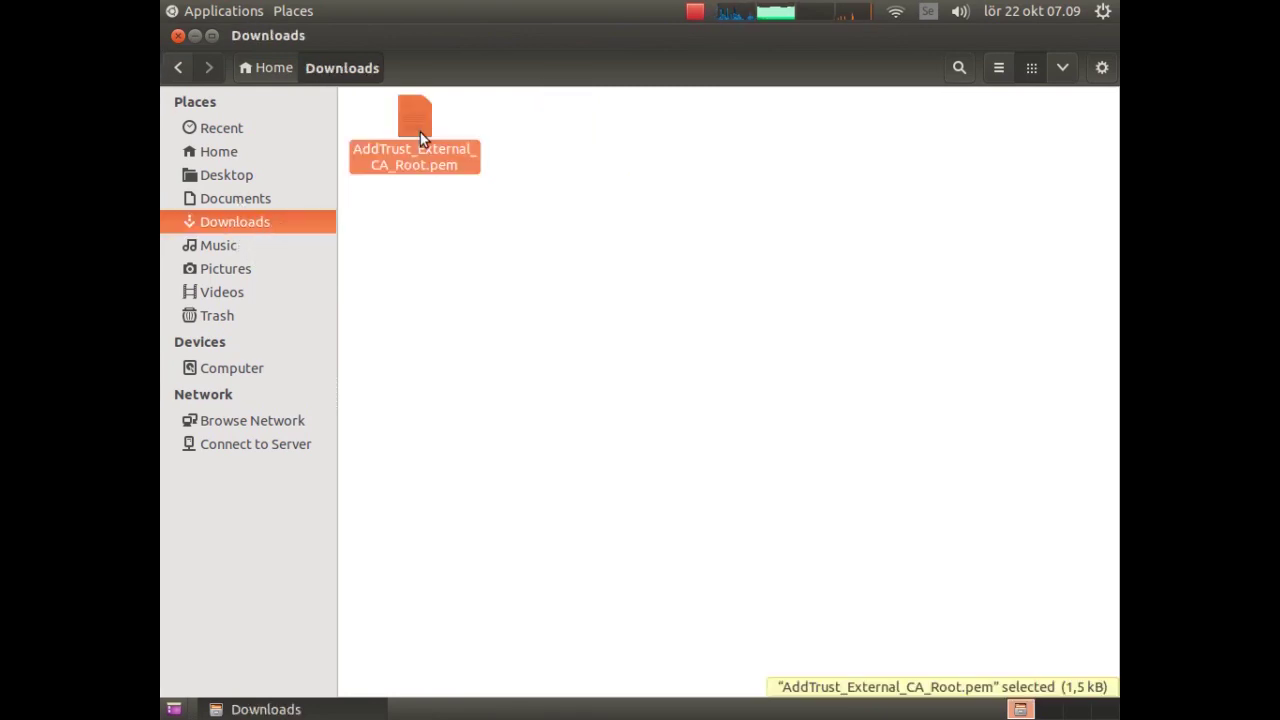
{"action": "left_click_drag", "start_coordinate": [420, 132], "coordinate": [232, 157]}
{"action": "double_click", "coordinate": [845, 123]}
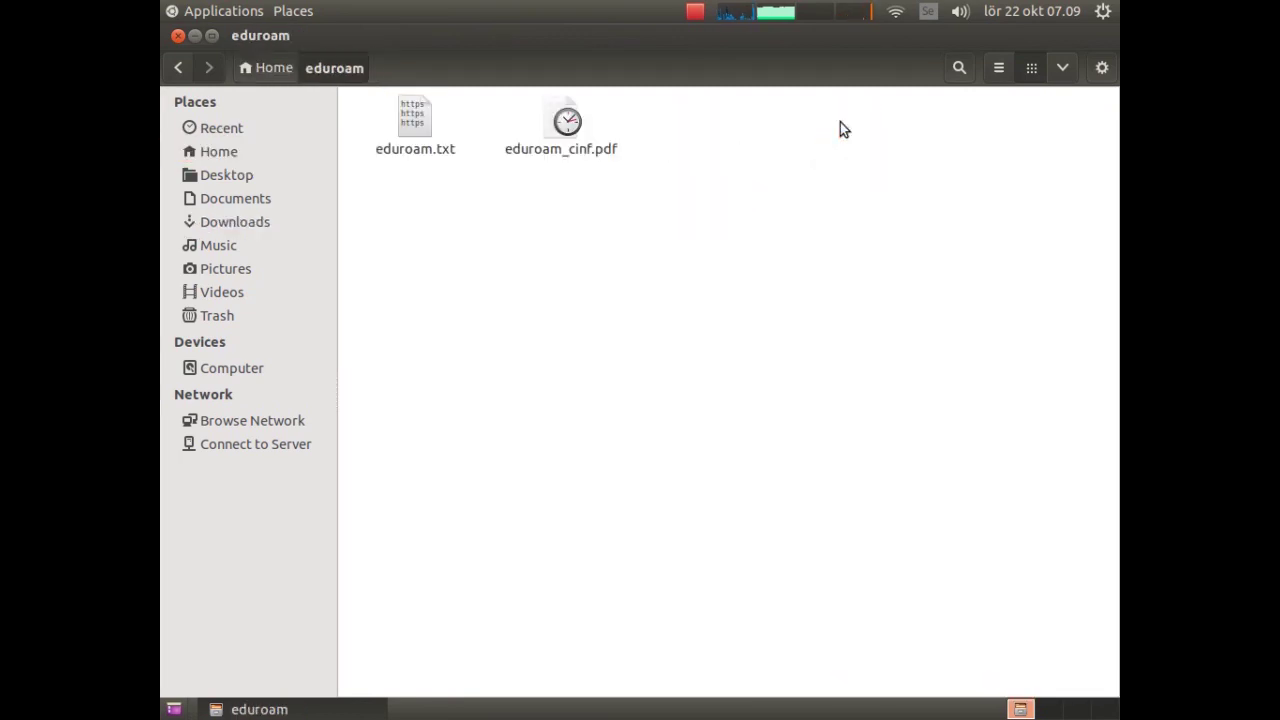
{"action": "key", "text": "ctrl+v"}
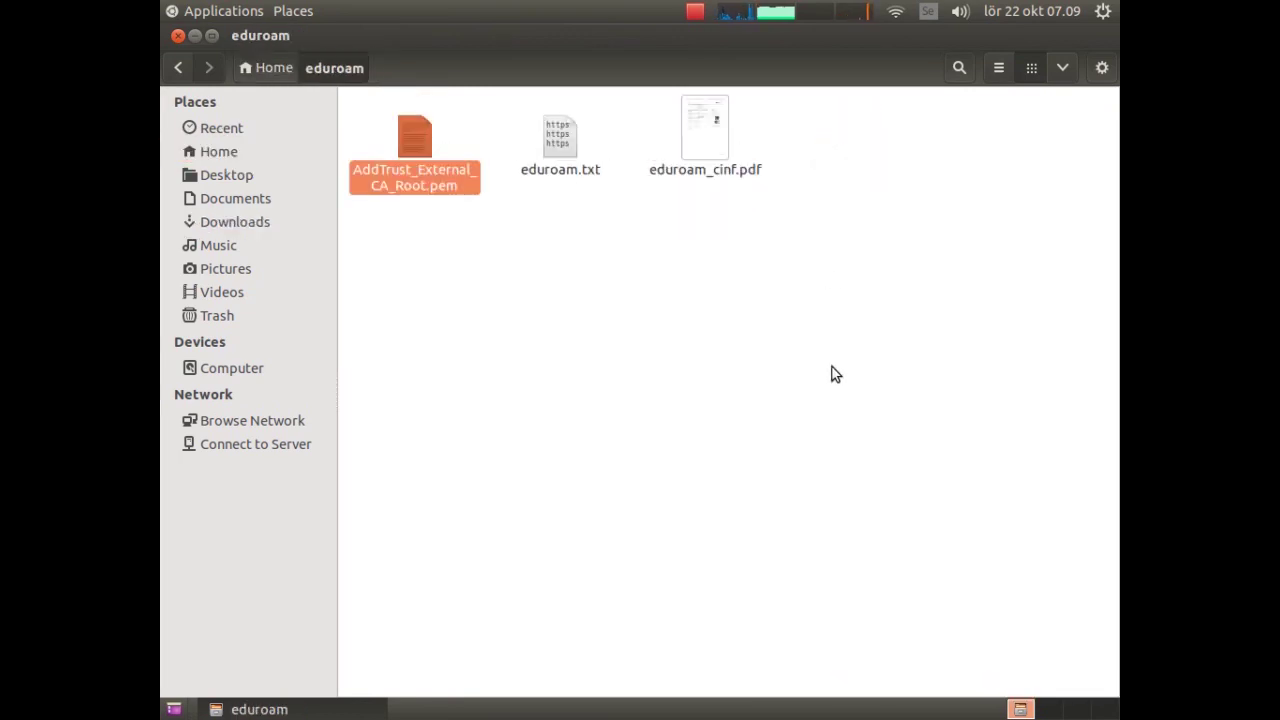
{"action": "left_click", "coordinate": [560, 356]}
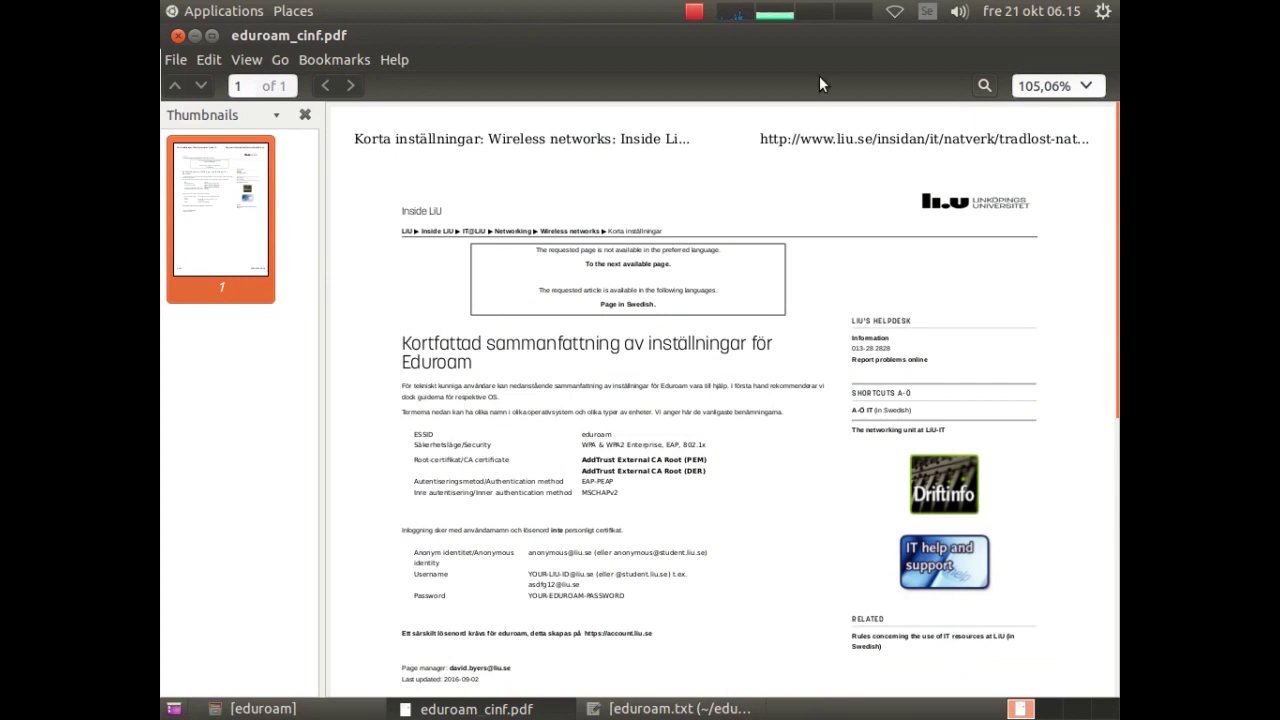
Start connecting to eduroam and set authentication to Protected EAP (PEAP).
{"action": "left_click", "coordinate": [896, 18]}
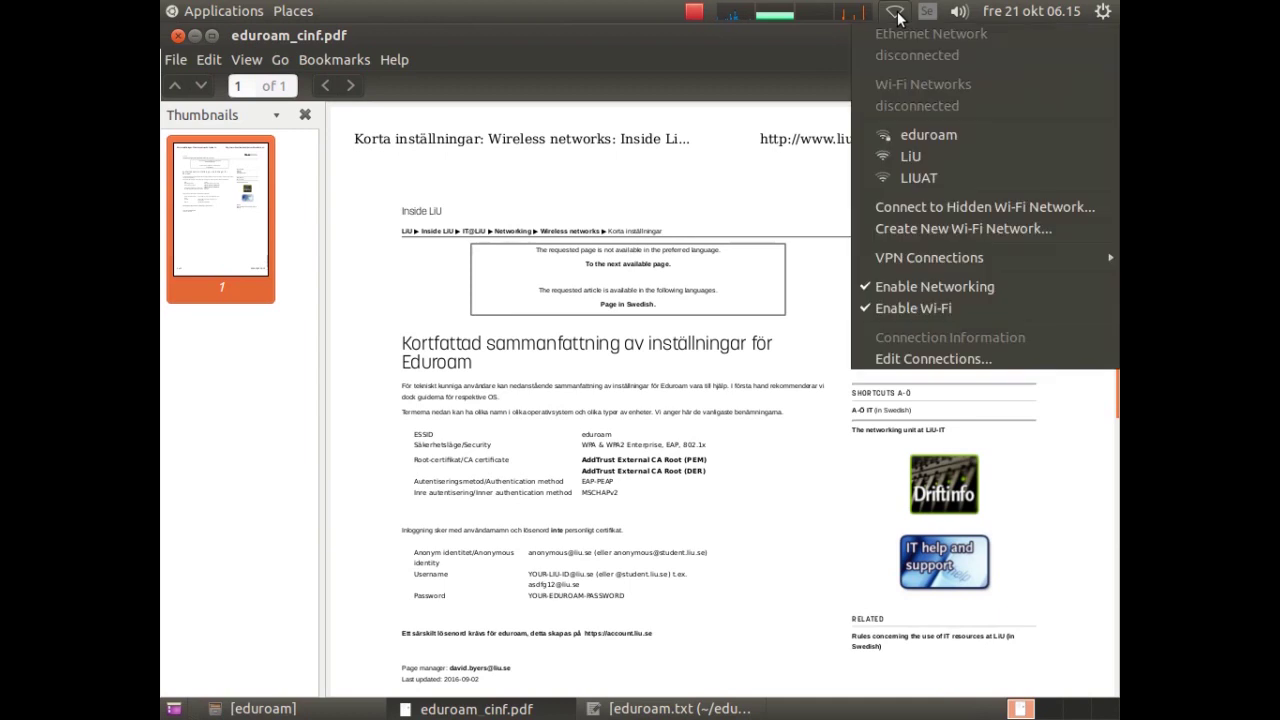
{"action": "left_click", "coordinate": [905, 140]}
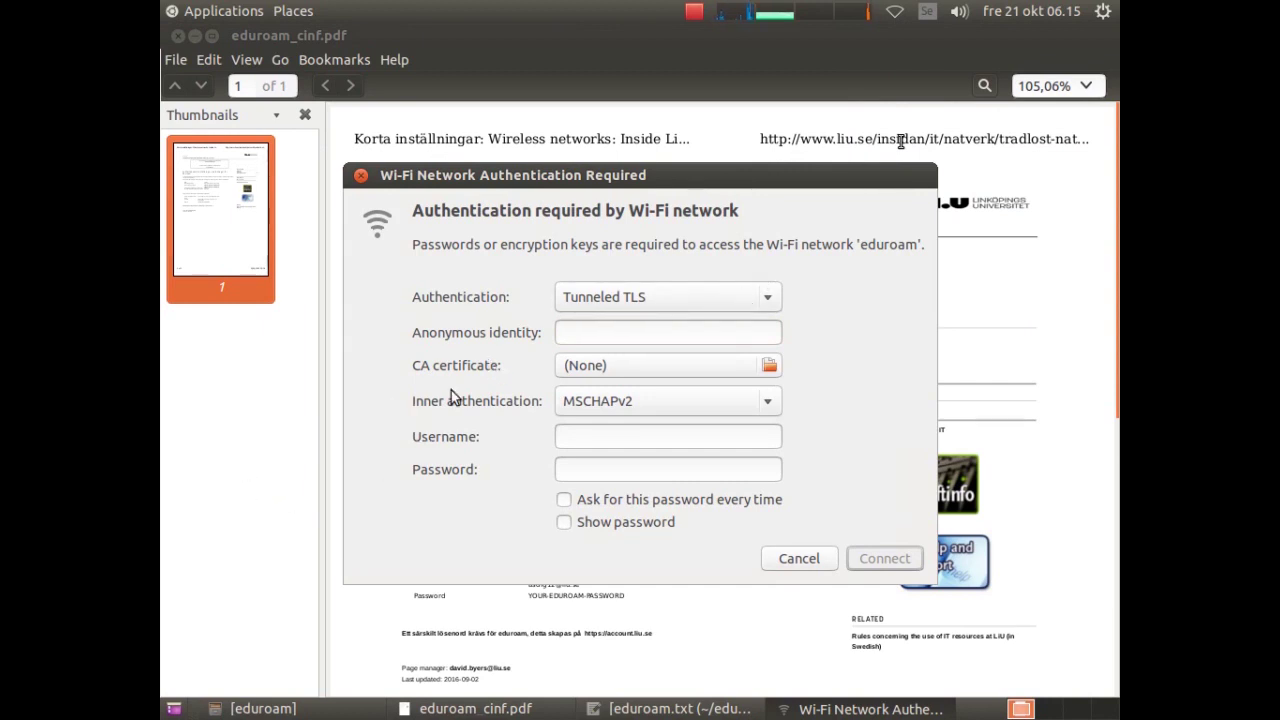
{"action": "left_click", "coordinate": [765, 298]}
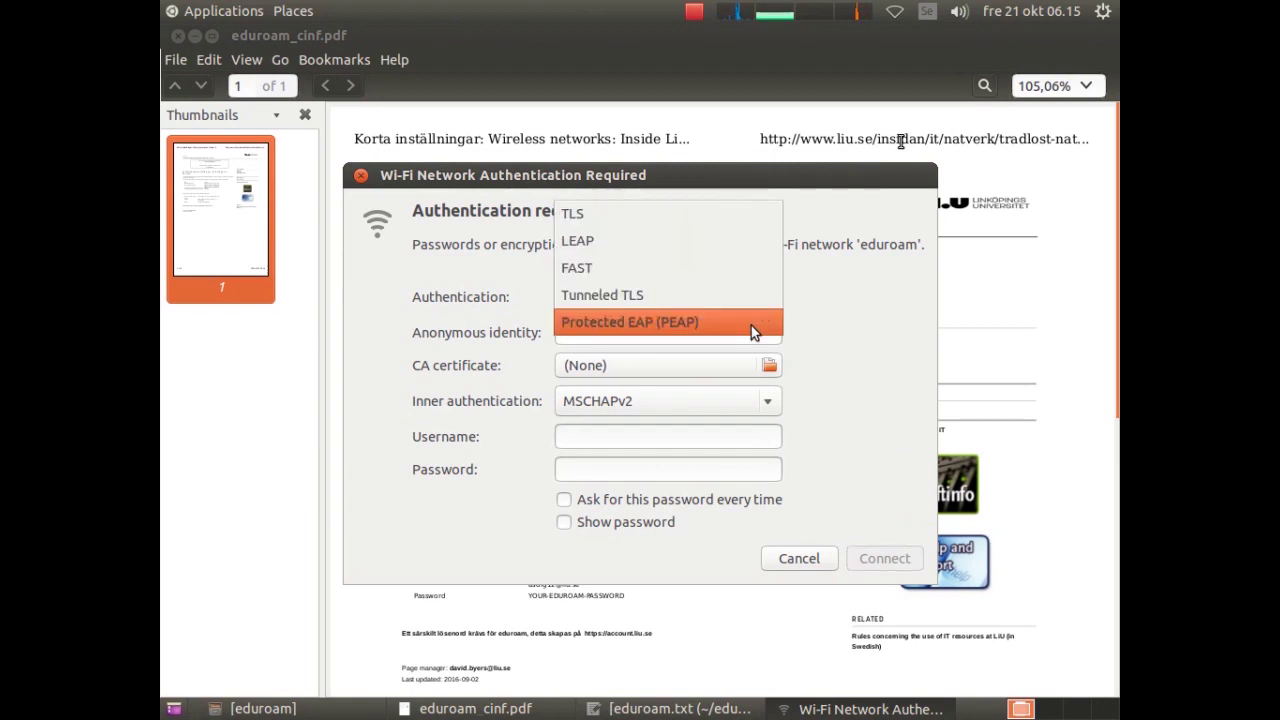
{"action": "left_click", "coordinate": [751, 322]}
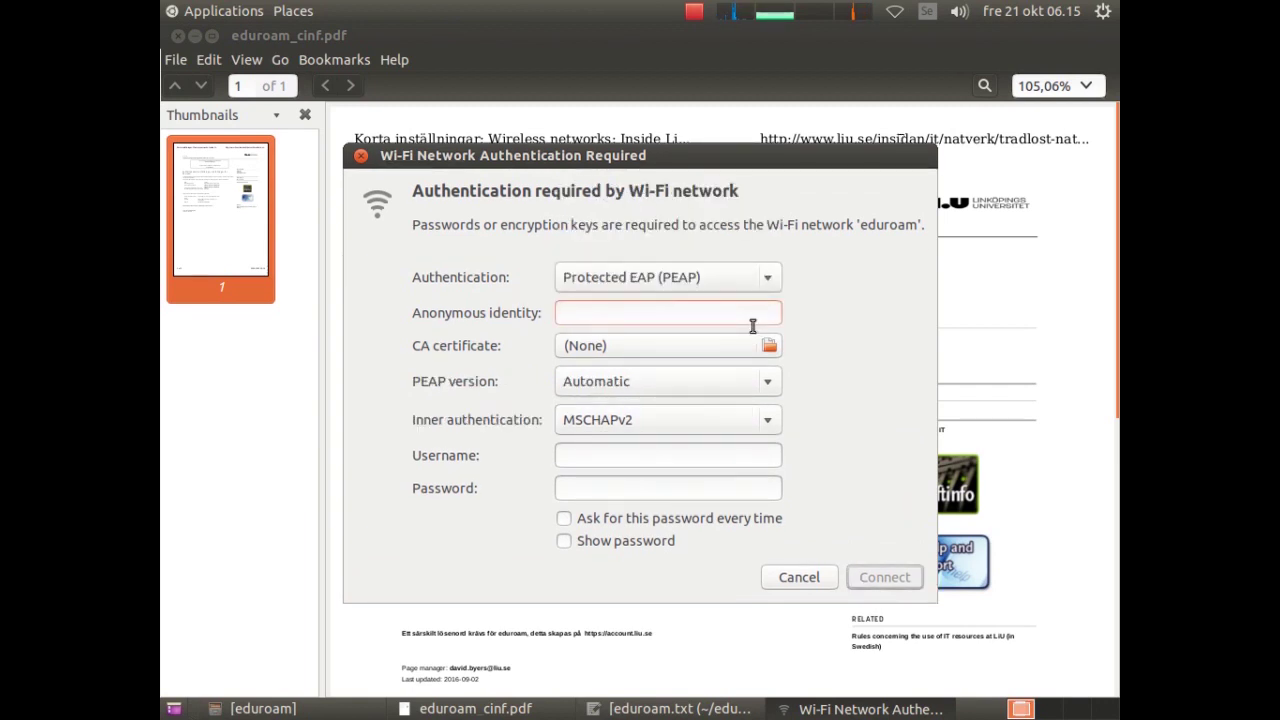
Paste the PDF's student anonymous identity into the Anonymous identity field, removing the stray leading 'r '.
{"action": "left_click", "coordinate": [207, 461]}
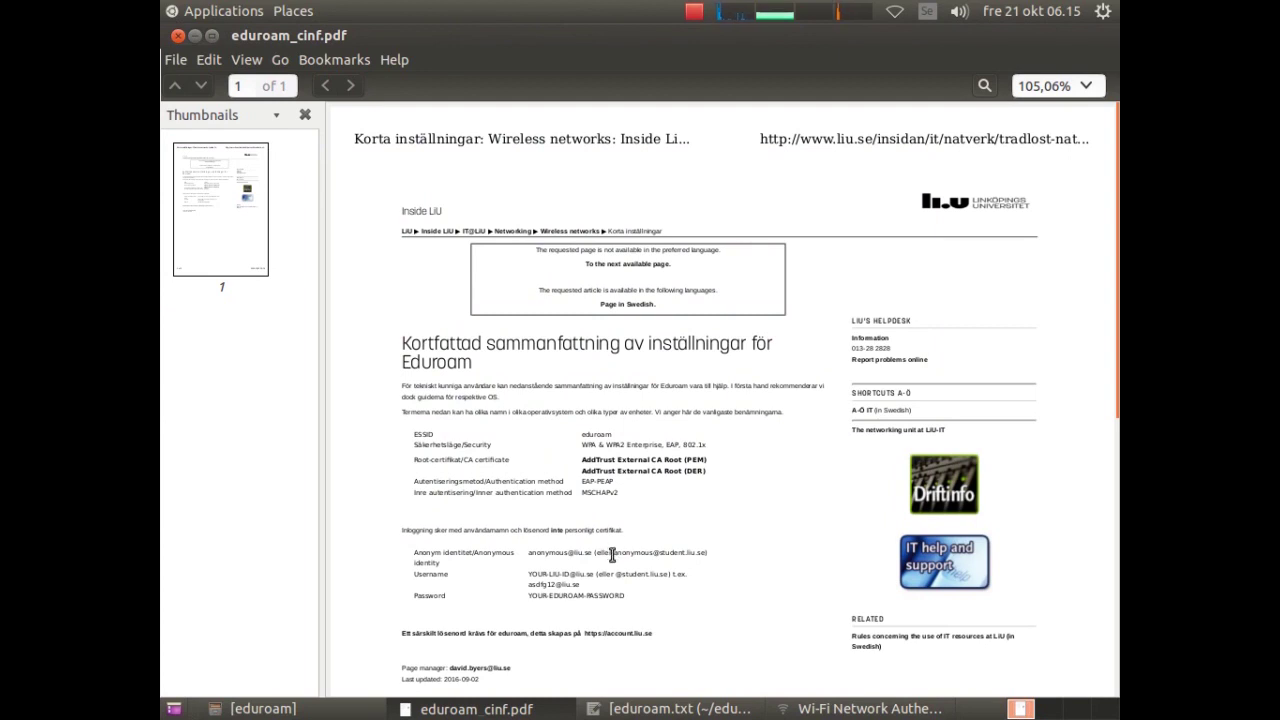
{"action": "left_click_drag", "start_coordinate": [607, 552], "coordinate": [812, 545]}
{"action": "key", "text": "ctrl+c"}
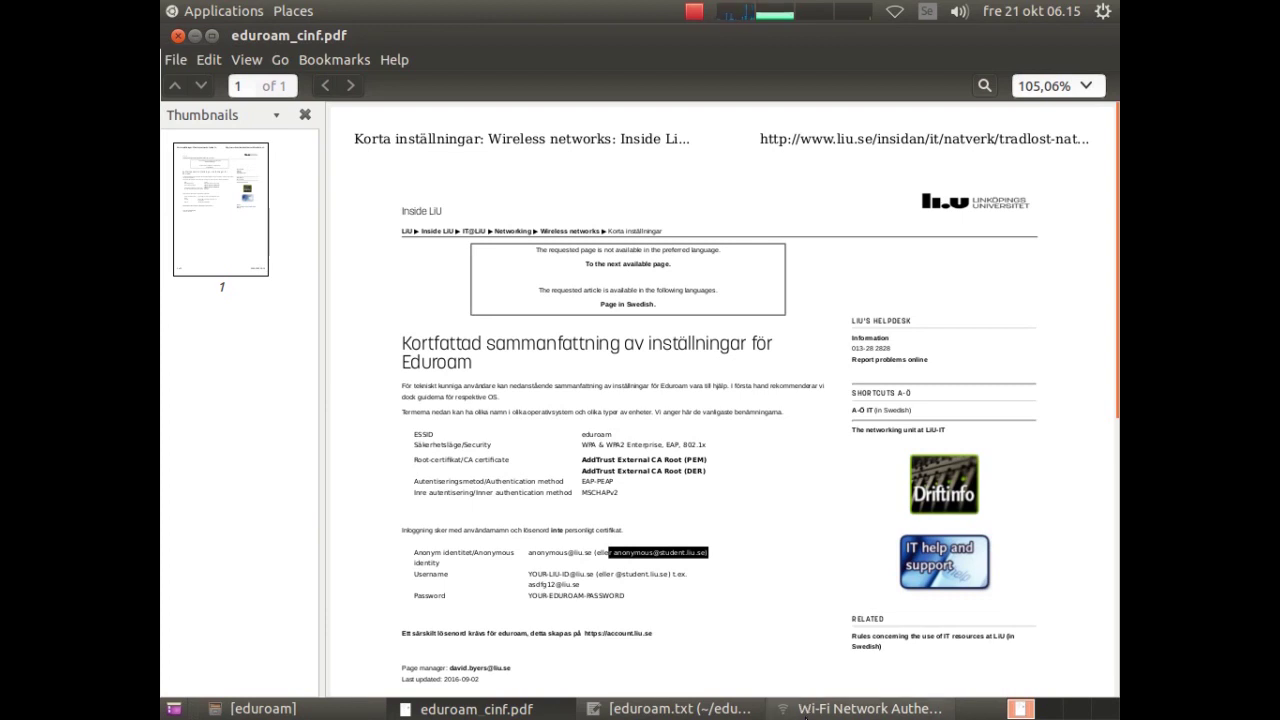
{"action": "left_click", "coordinate": [800, 710]}
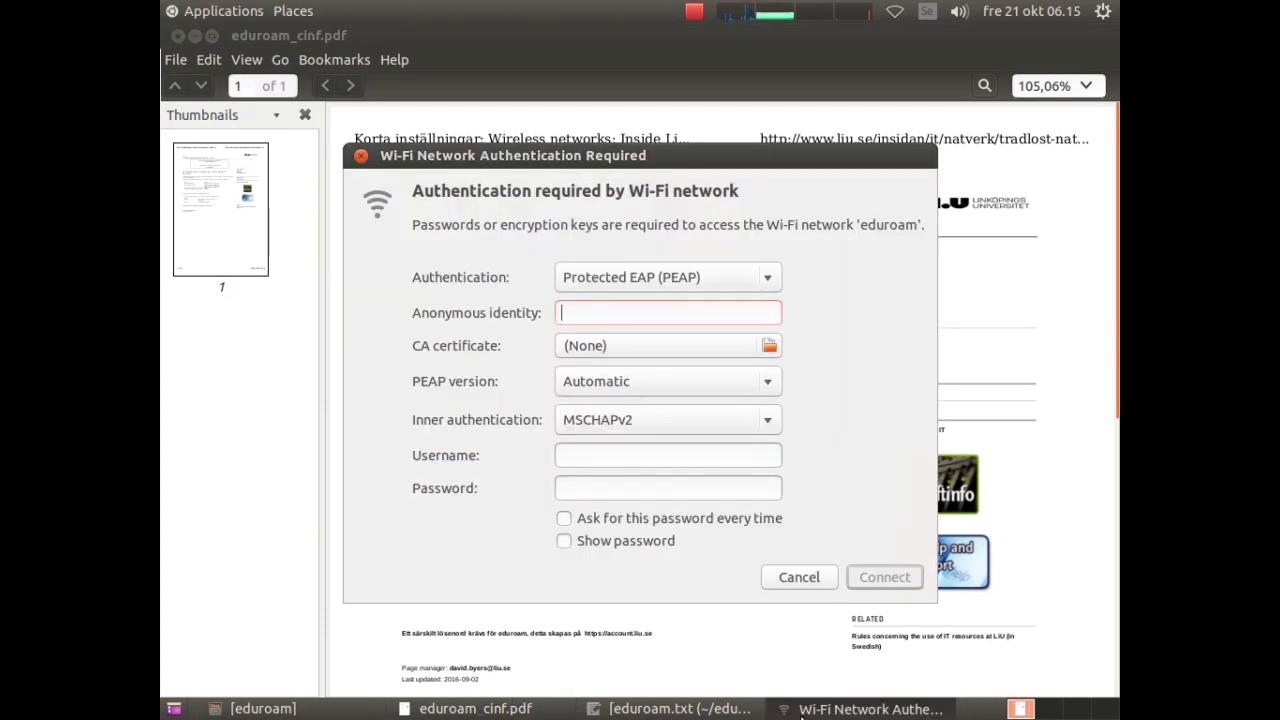
{"action": "middle_click", "coordinate": [682, 318]}
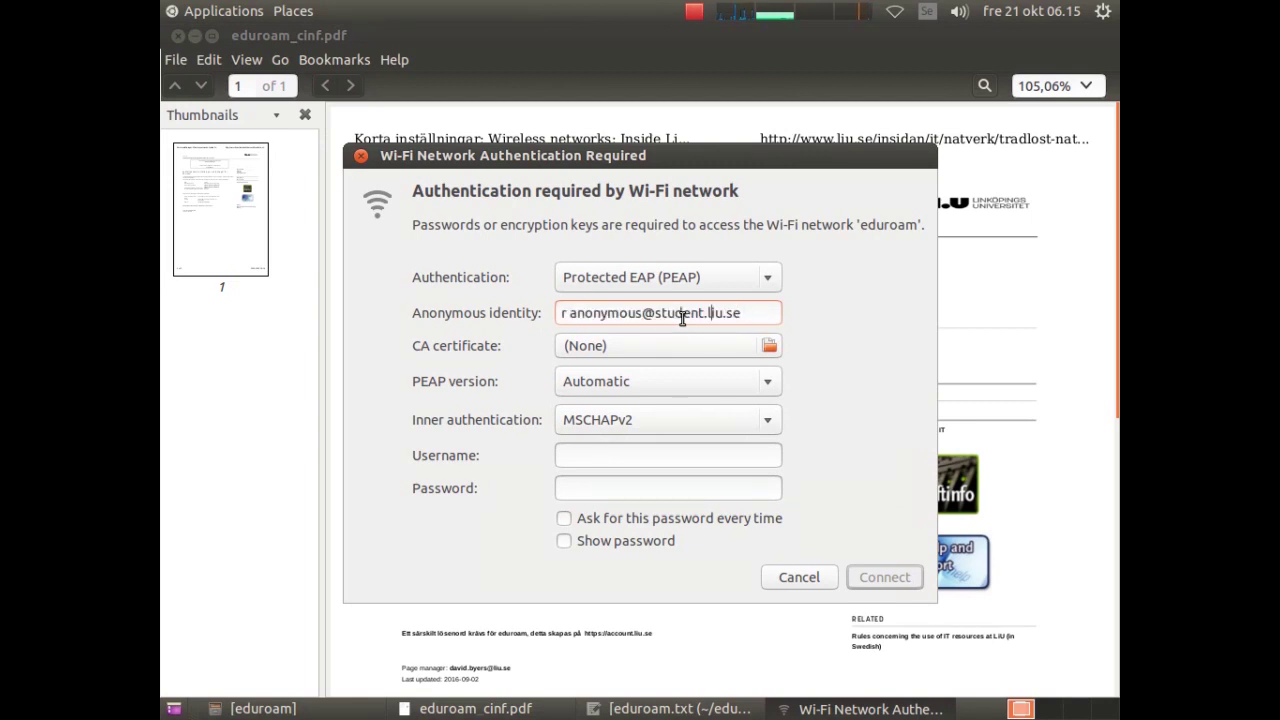
{"action": "key", "text": "Left"}
{"action": "key", "text": "Left"}
{"action": "key", "text": "Left"}
{"action": "key", "text": "Left"}
{"action": "key", "text": "Left"}
{"action": "key", "text": "Left"}
{"action": "key", "text": "Left"}
{"action": "key", "text": "Left"}
{"action": "key", "text": "Left"}
{"action": "key", "text": "Left"}
{"action": "key", "text": "Left"}
{"action": "key", "text": "Left"}
{"action": "key", "text": "Left"}
{"action": "key", "text": "Left"}
{"action": "key", "text": "Left"}
{"action": "key", "text": "Left"}
{"action": "key", "text": "Left"}
{"action": "key", "text": "Left"}
{"action": "key", "text": "Left"}
{"action": "key", "text": "Left"}
{"action": "key", "text": "Right"}
{"action": "key", "text": "BackSpace"}
{"action": "key", "text": "Delete"}
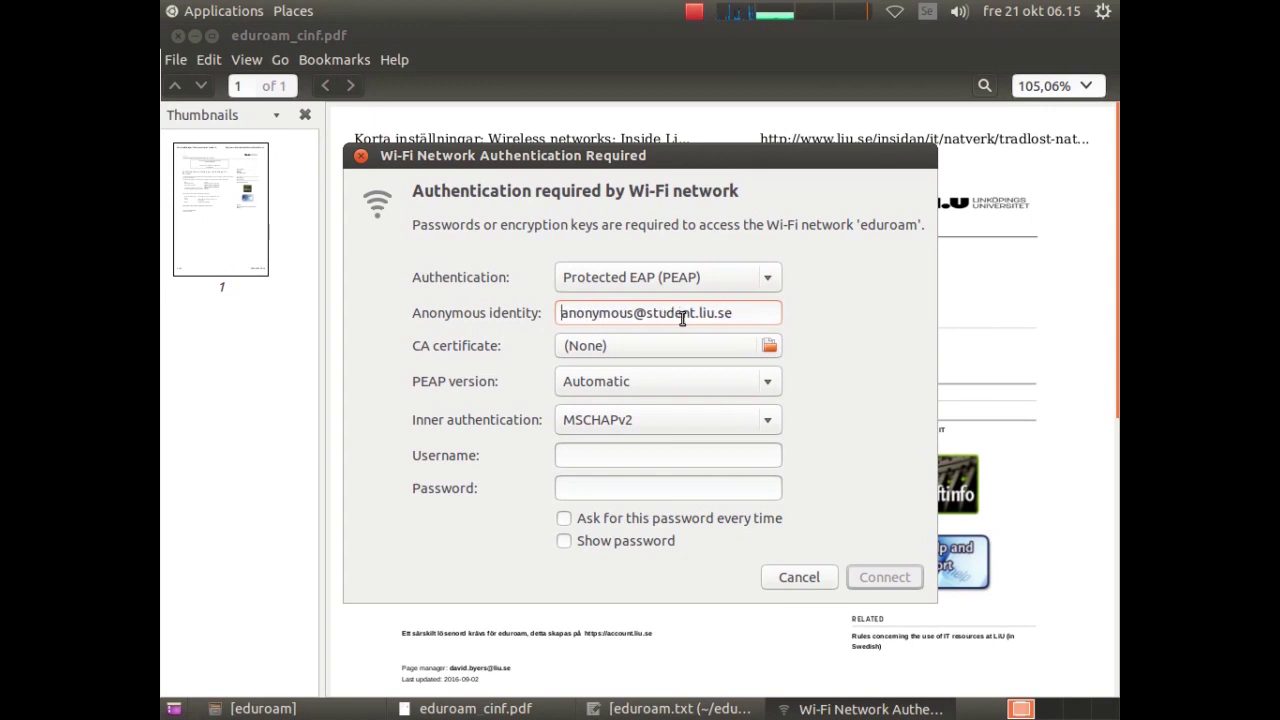
Pick AddTrust_External_CA_Root.pem from the eduroam folder as the CA certificate.
{"action": "left_click", "coordinate": [776, 347]}
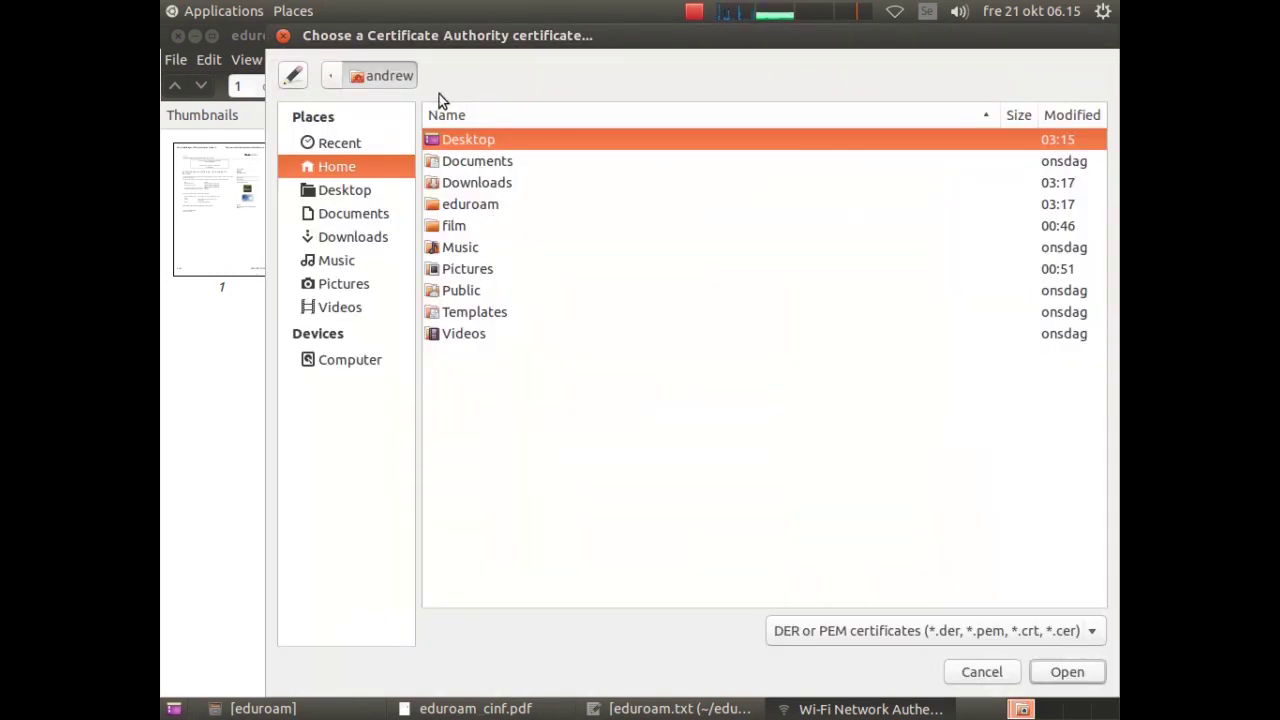
{"action": "left_click", "coordinate": [460, 210]}
{"action": "double_click", "coordinate": [460, 211]}
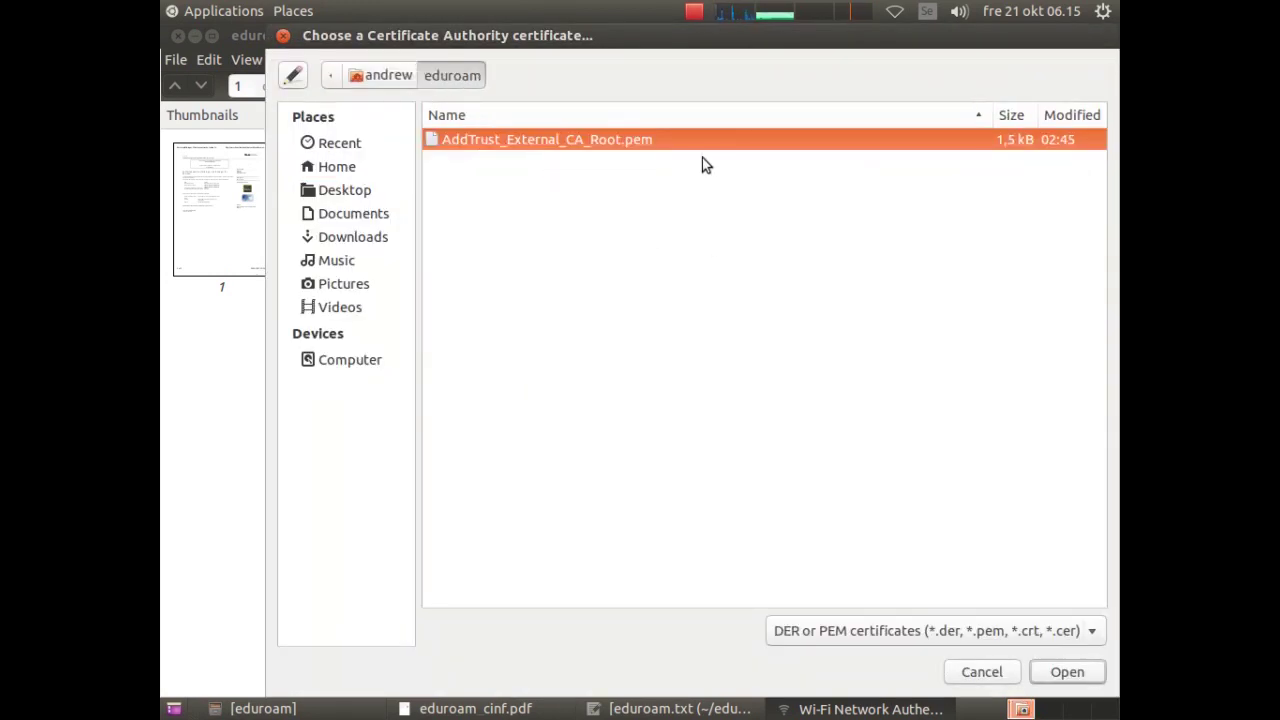
{"action": "left_click", "coordinate": [1063, 674]}
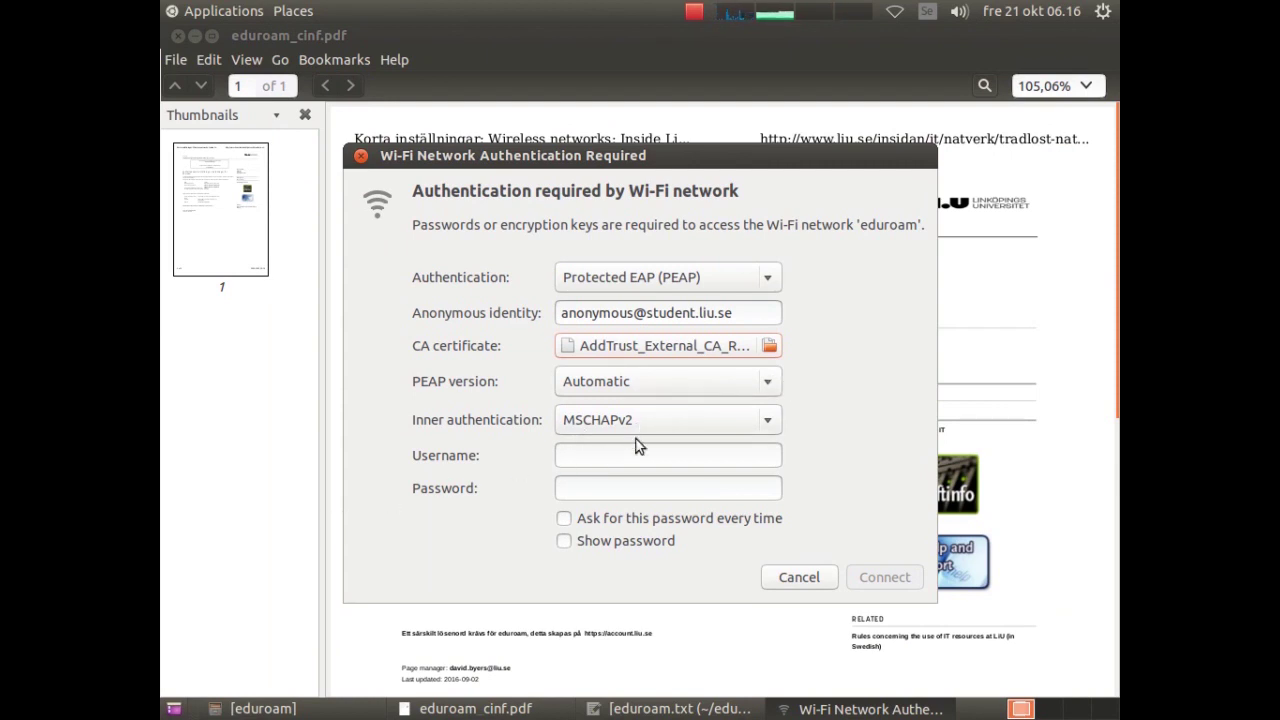
Copy the user id from eduroam.txt into the eduroam Username field.
{"action": "left_click", "coordinate": [543, 710]}
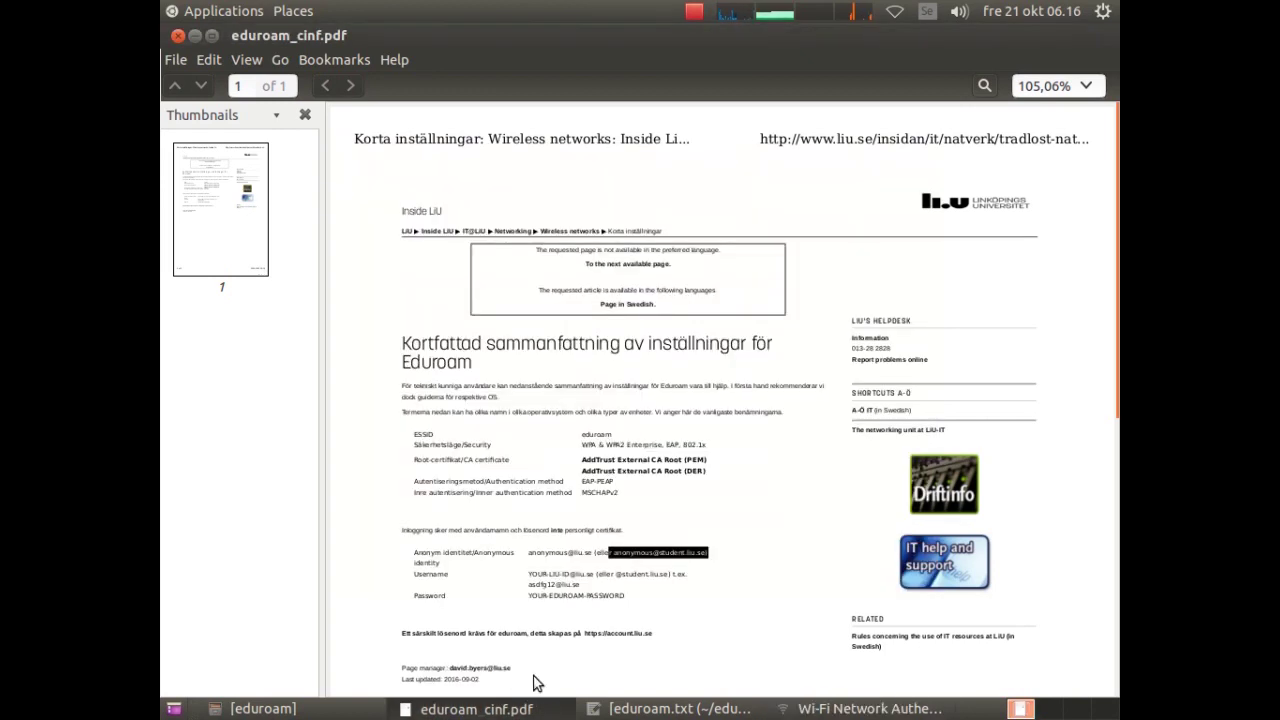
{"action": "left_click", "coordinate": [655, 710]}
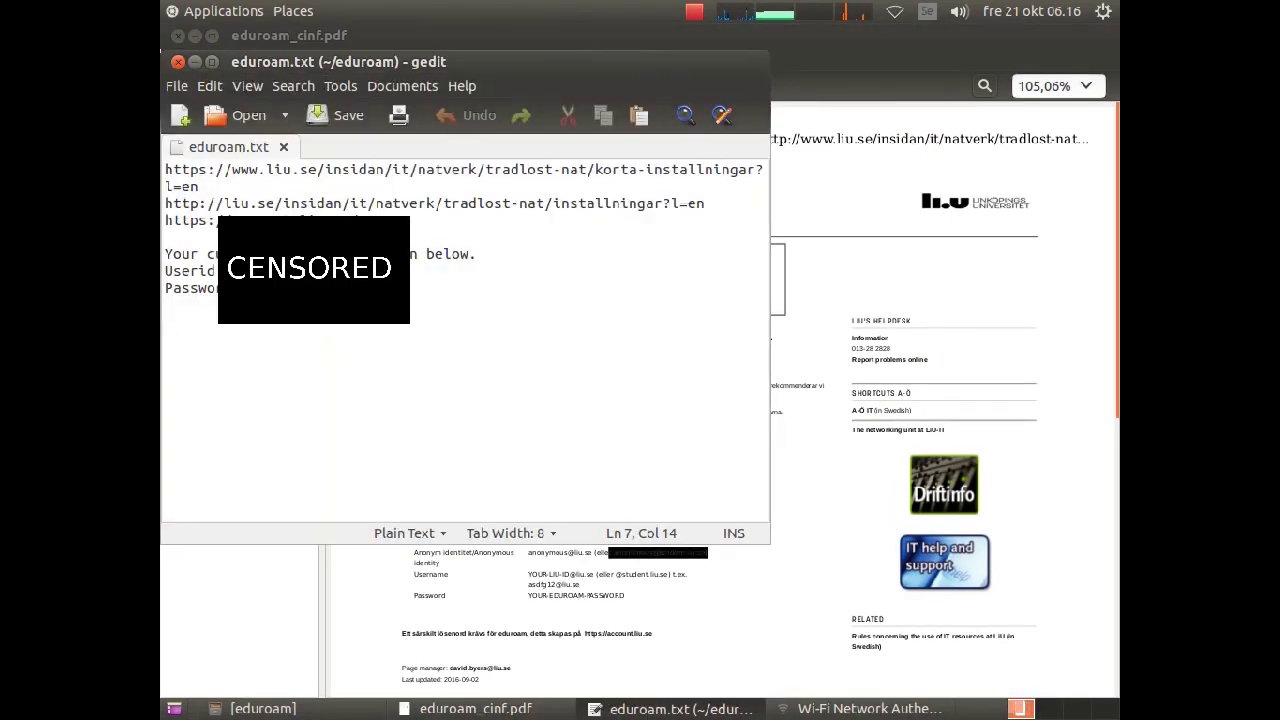
{"action": "left_click", "coordinate": [230, 271]}
{"action": "key", "text": "shift+Right"}
{"action": "key", "text": "shift+Right"}
{"action": "key", "text": "shift+Right"}
{"action": "key", "text": "shift+Right"}
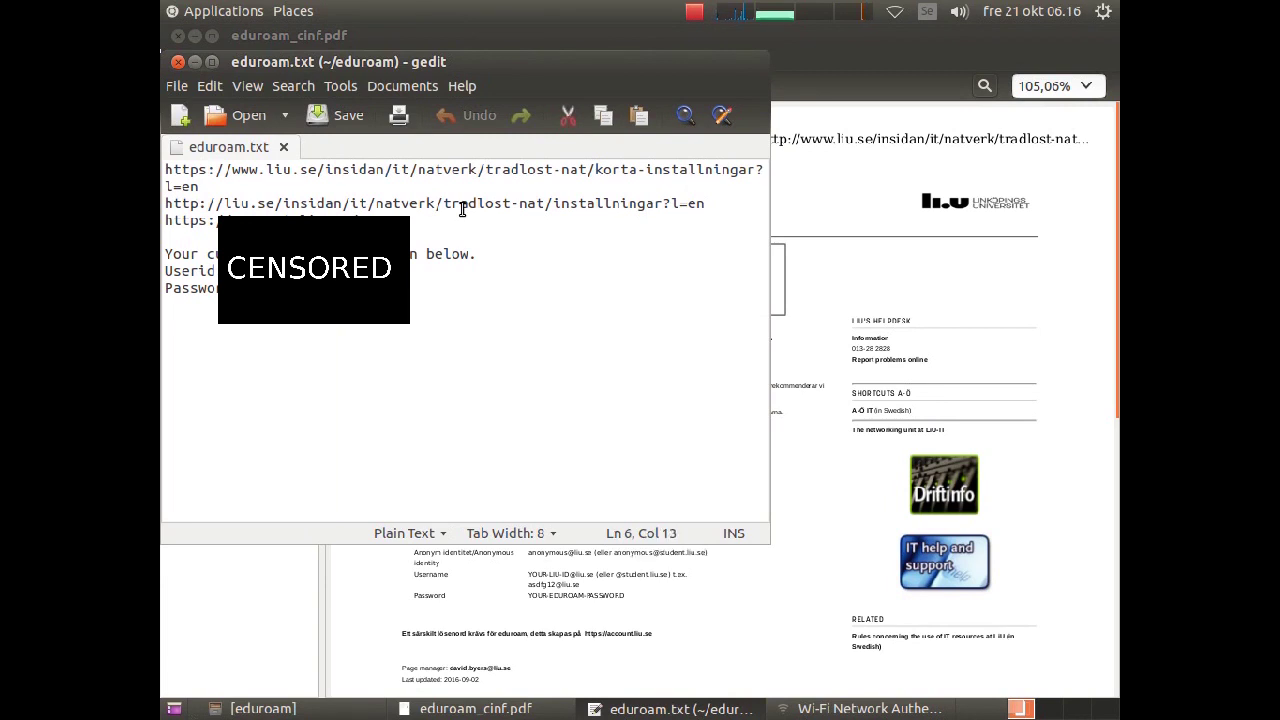
{"action": "key", "text": "Right"}
{"action": "key", "text": "Right"}
{"action": "key", "text": "Right"}
{"action": "key", "text": "Right"}
{"action": "key", "text": "Right"}
{"action": "key", "text": "Right"}
{"action": "left_click", "coordinate": [807, 716]}
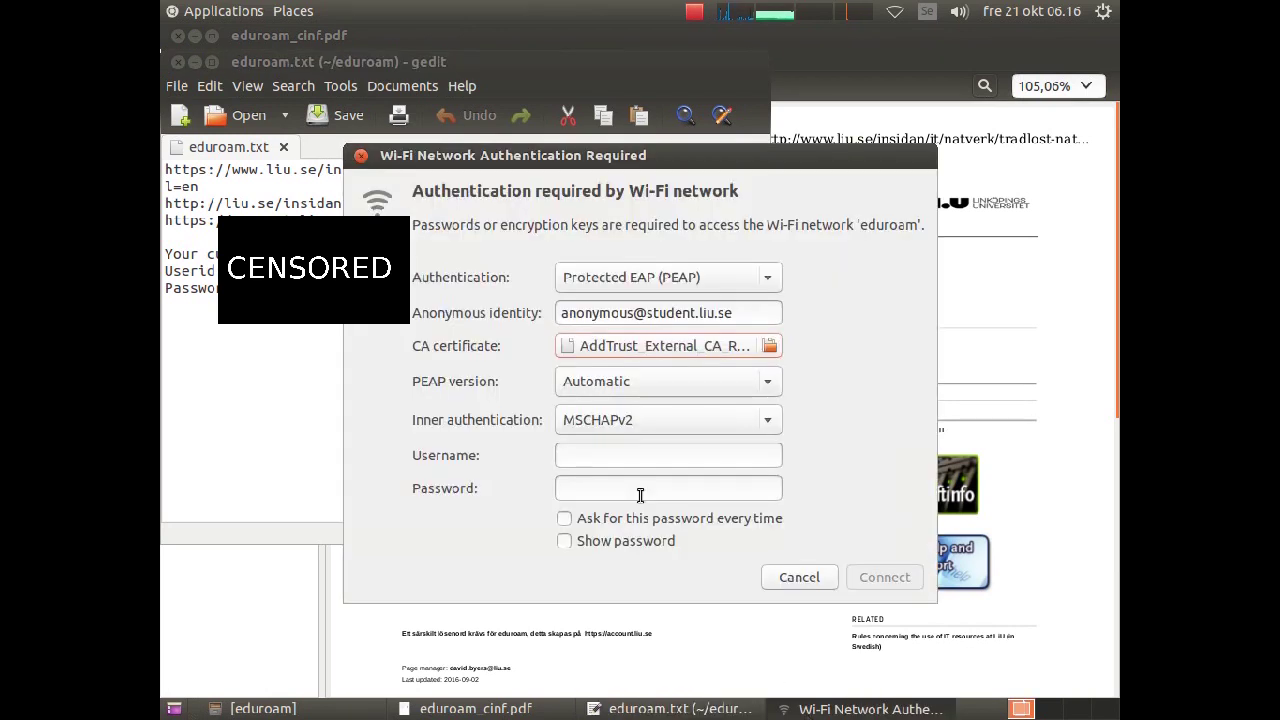
{"action": "left_click", "coordinate": [583, 458]}
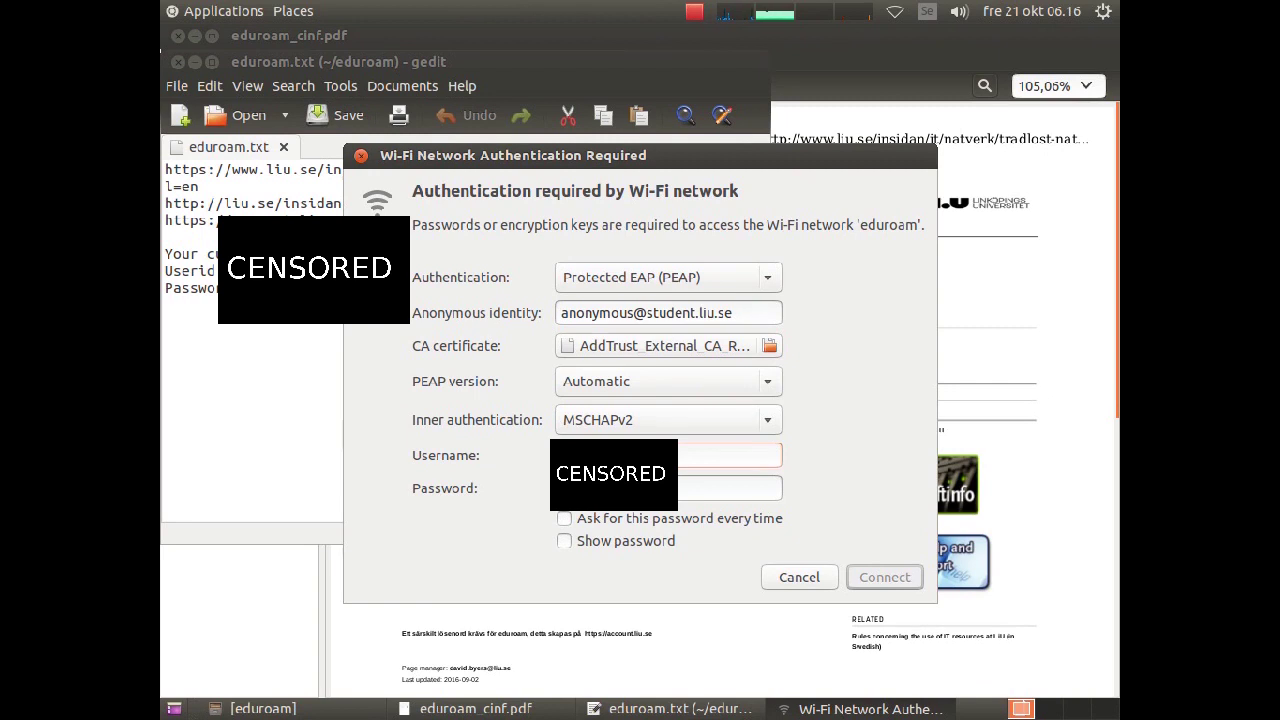
Copy the password from the notes into the Password field and check it with Show password.
{"action": "left_click", "coordinate": [251, 288]}
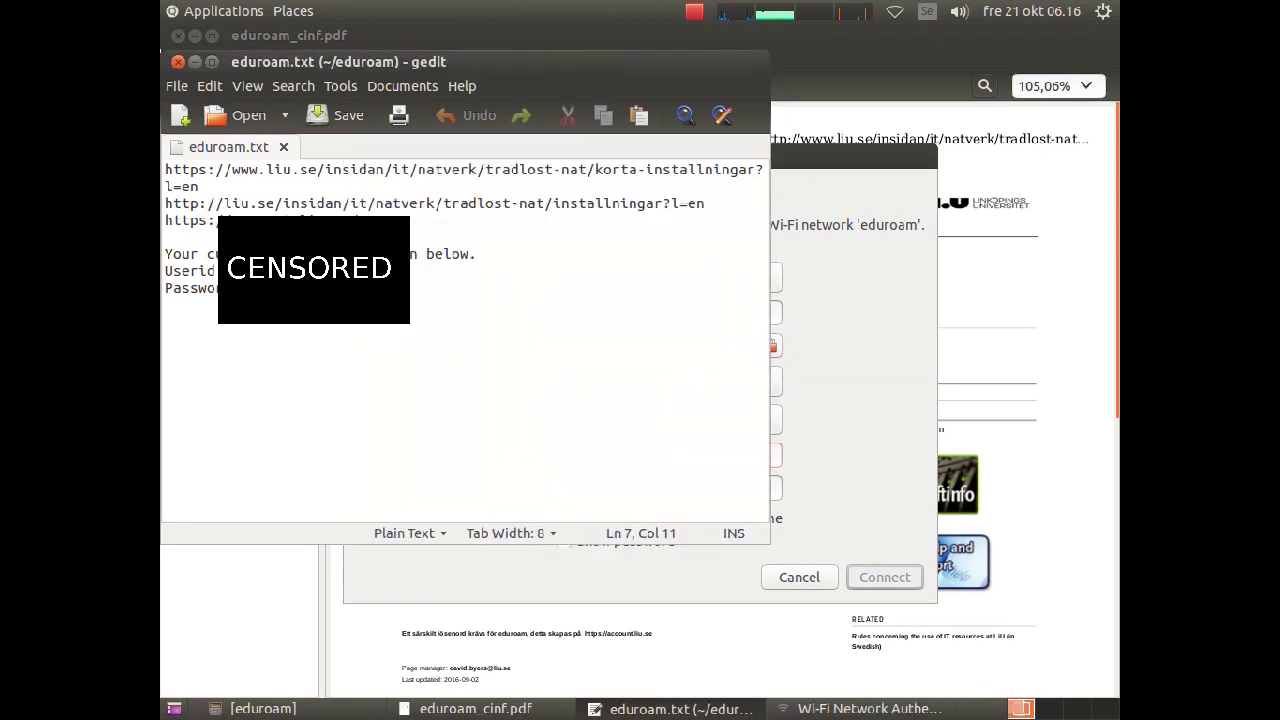
{"action": "key", "text": "shift+Right"}
{"action": "key", "text": "shift+Right"}
{"action": "key", "text": "shift+Right"}
{"action": "left_click", "coordinate": [832, 365]}
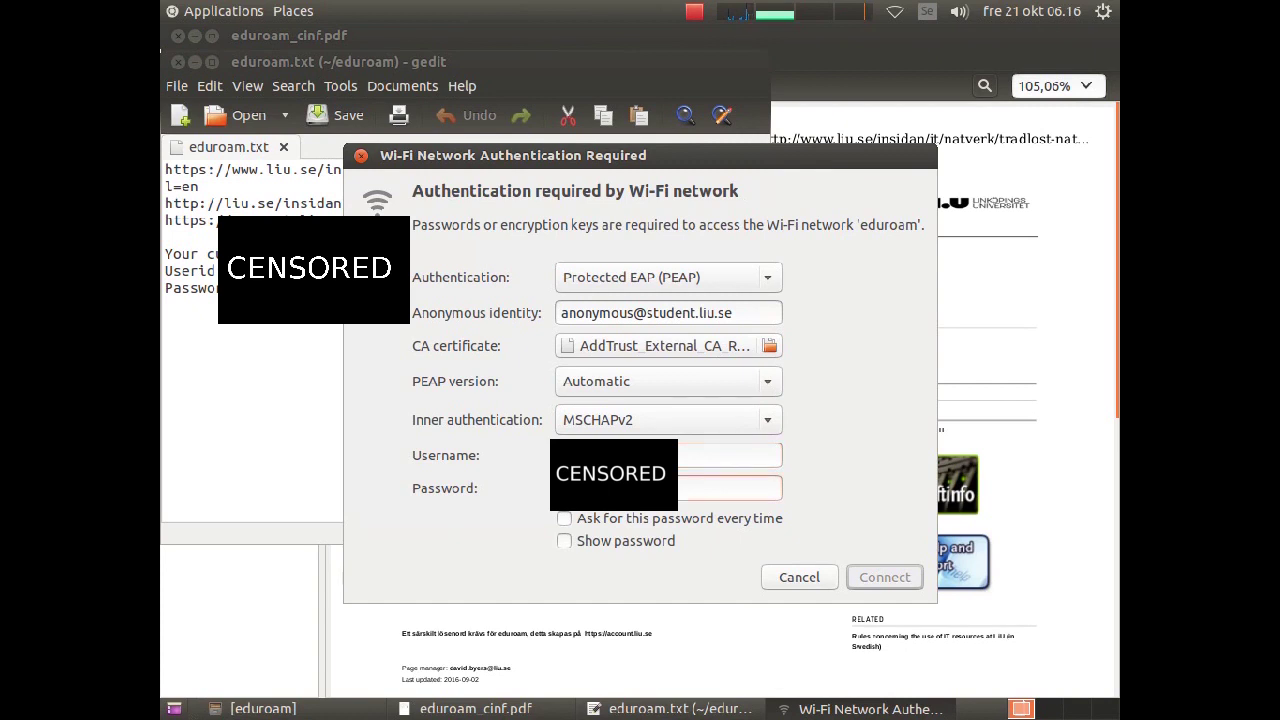
{"action": "left_click", "coordinate": [565, 546]}
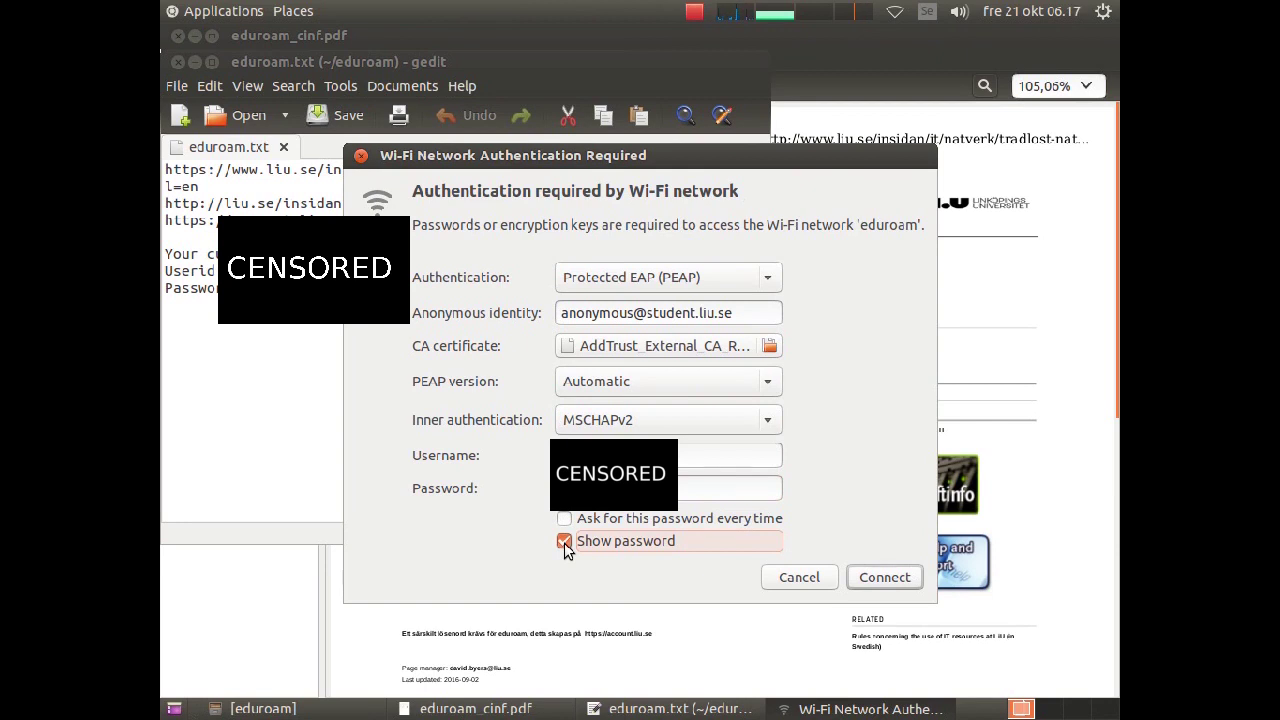
{"action": "left_click", "coordinate": [566, 546]}
Connect to eduroam, then minimize gedit and the PDF viewer.
{"action": "left_click", "coordinate": [881, 580]}
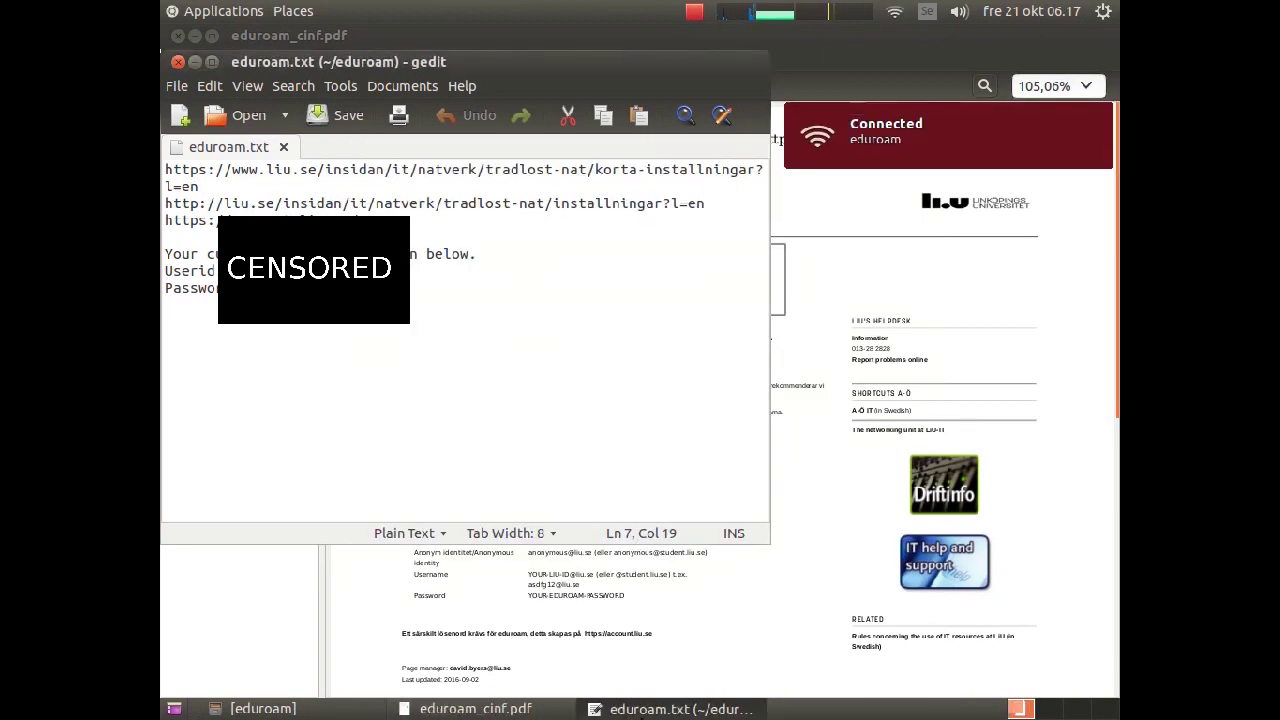
{"action": "left_click", "coordinate": [640, 708]}
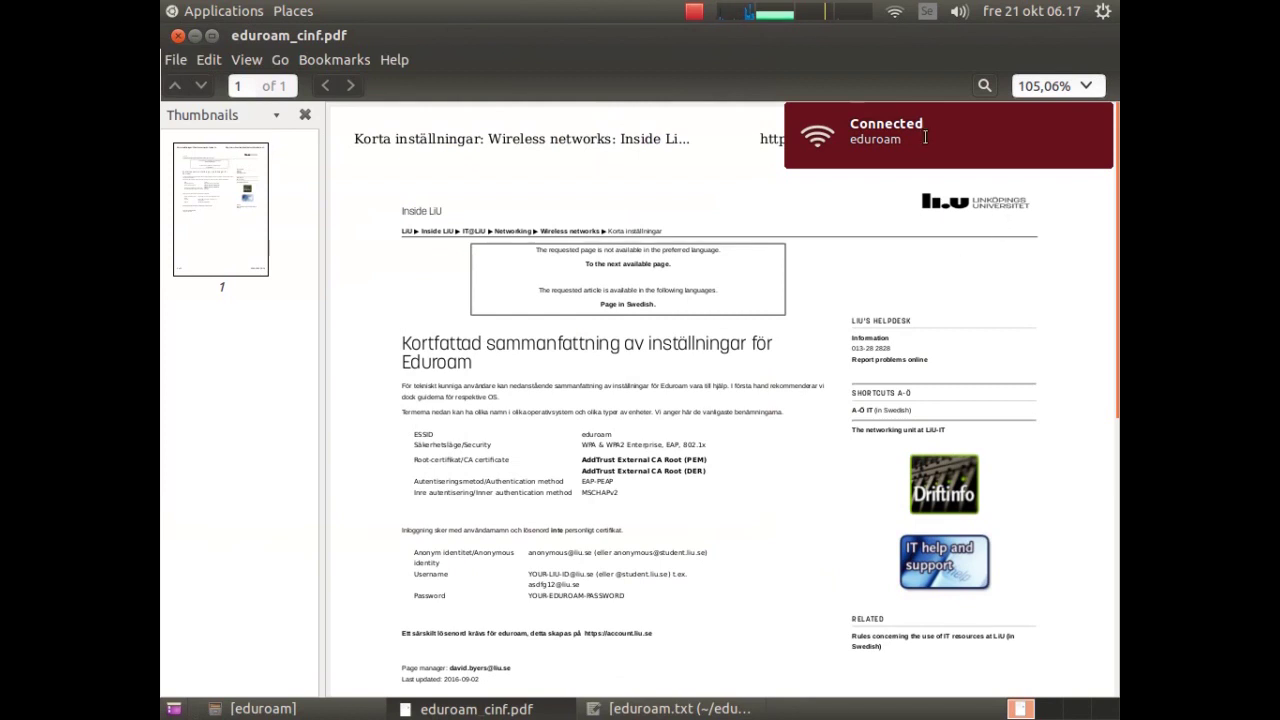
{"action": "left_click", "coordinate": [196, 34]}
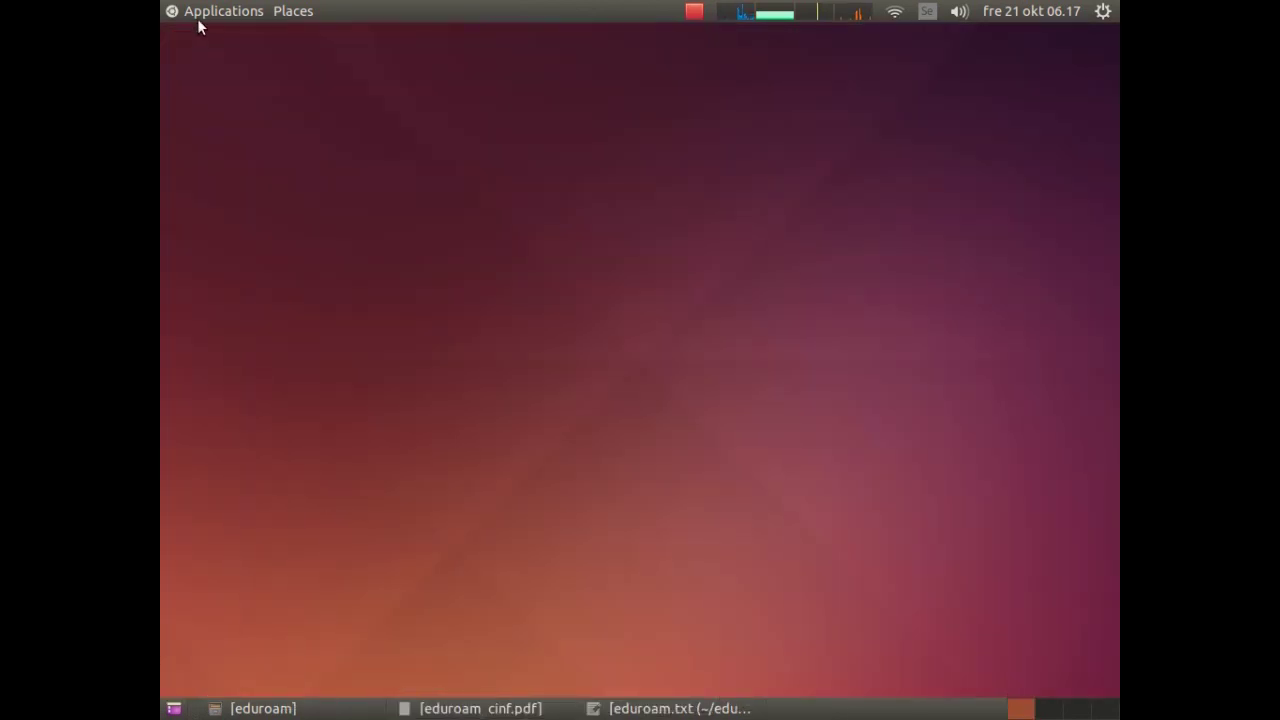
Launch Firefox Web Browser from Applications > Internet.
{"action": "left_click", "coordinate": [220, 11]}
{"action": "mouse_move", "coordinate": [284, 14]}
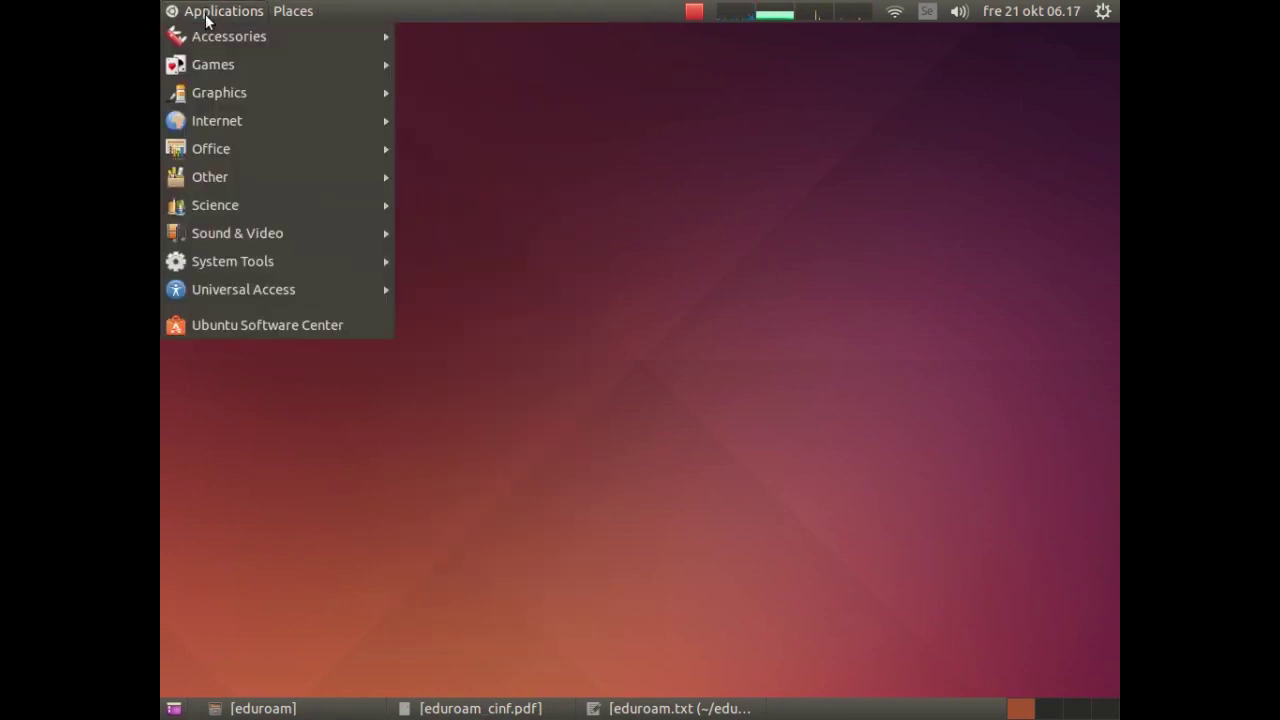
{"action": "mouse_move", "coordinate": [306, 120]}
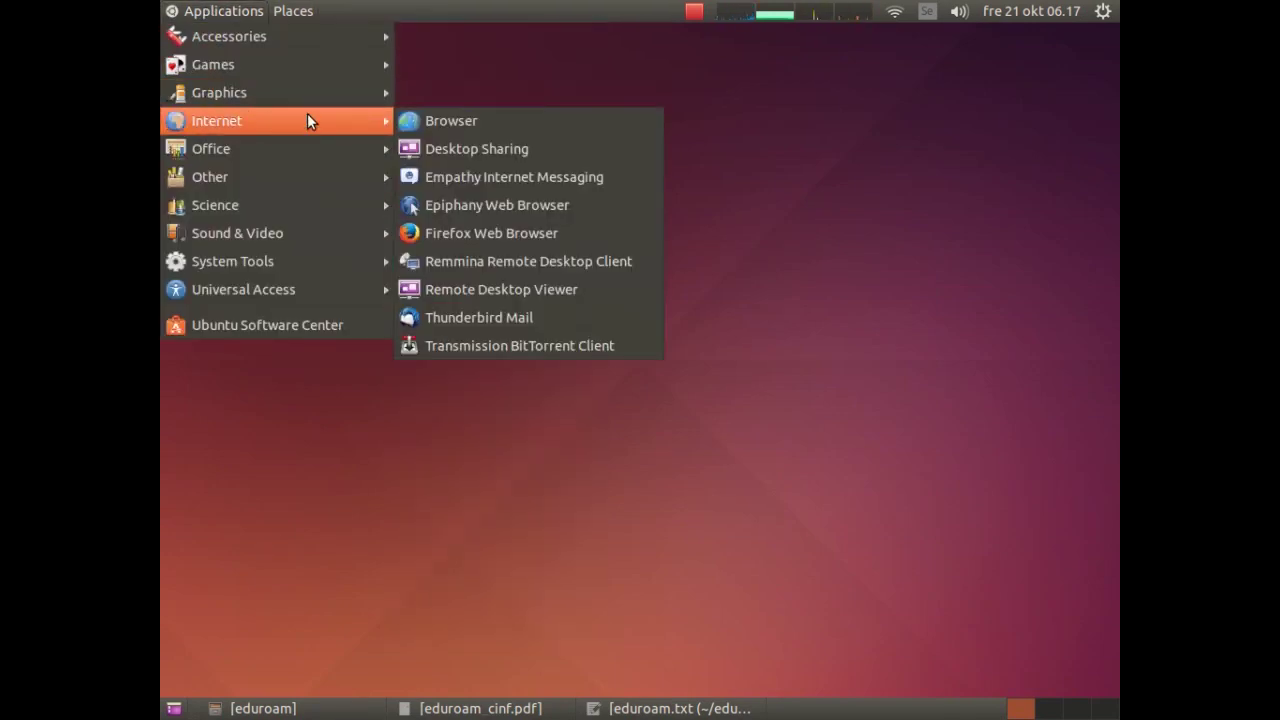
{"action": "left_click", "coordinate": [502, 239]}
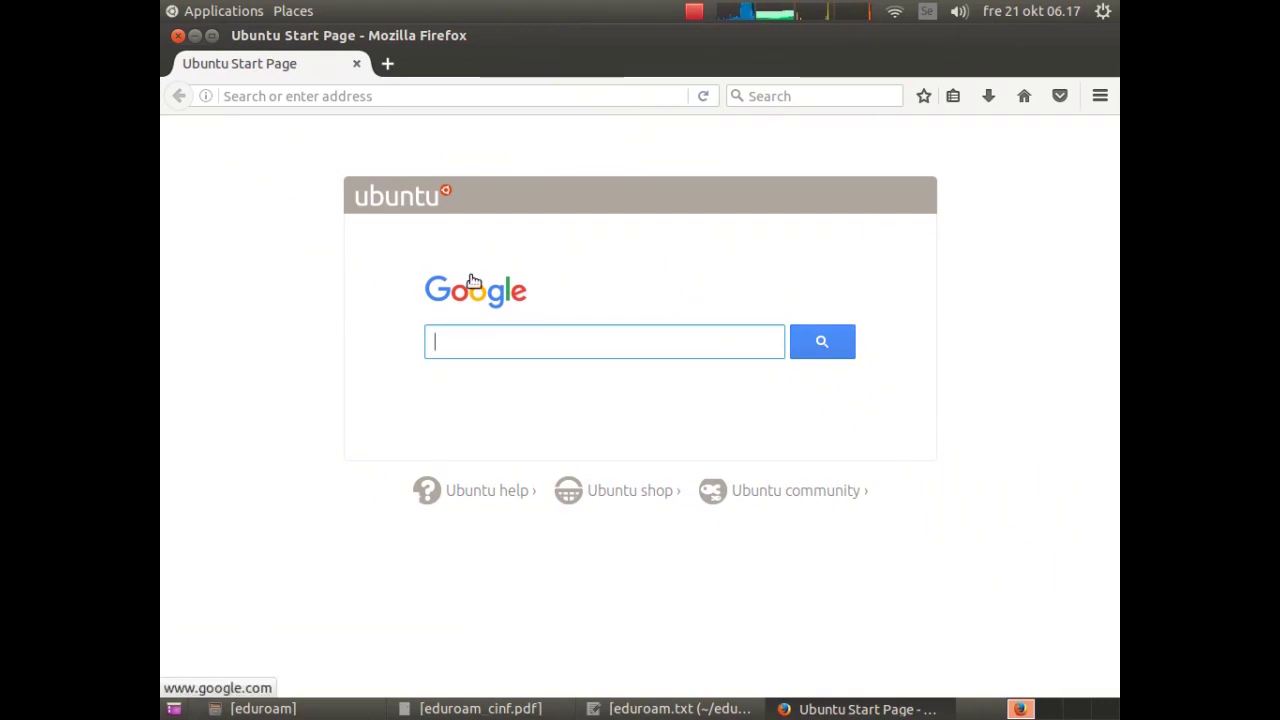
Search Google for 'hej' from the Ubuntu Start Page.
{"action": "type", "text": "hej"}
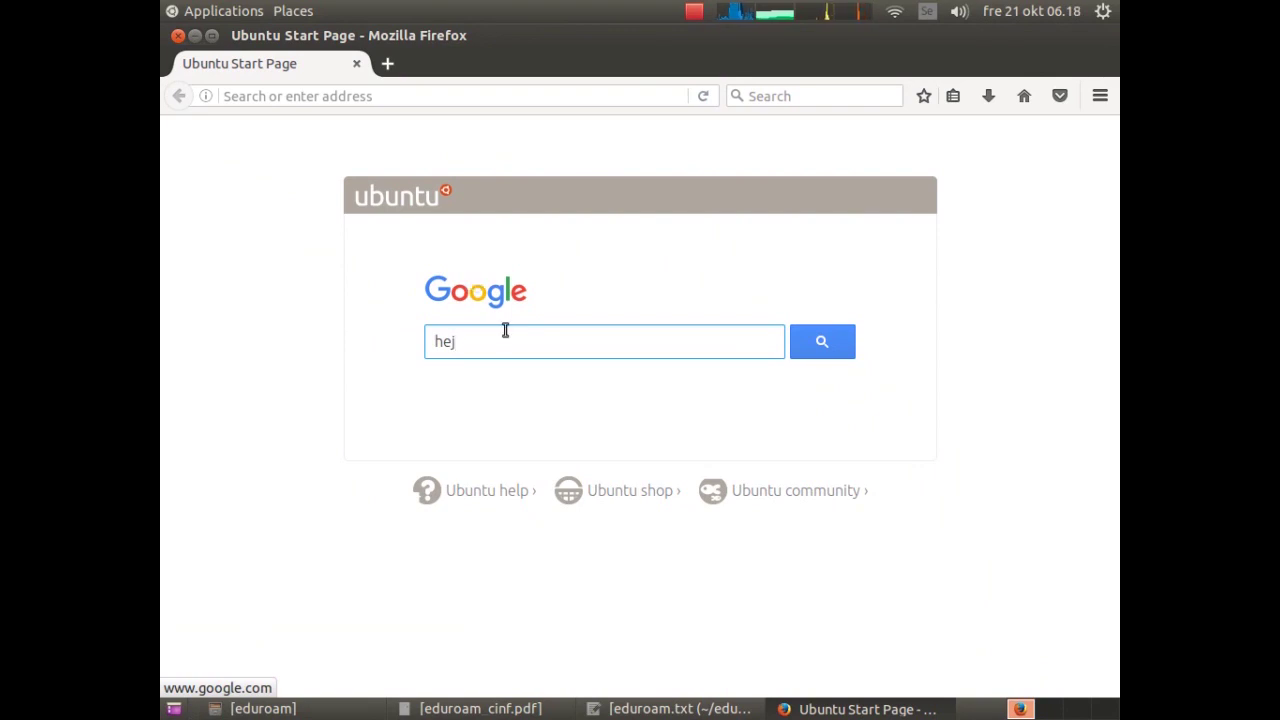
{"action": "left_click", "coordinate": [808, 343]}
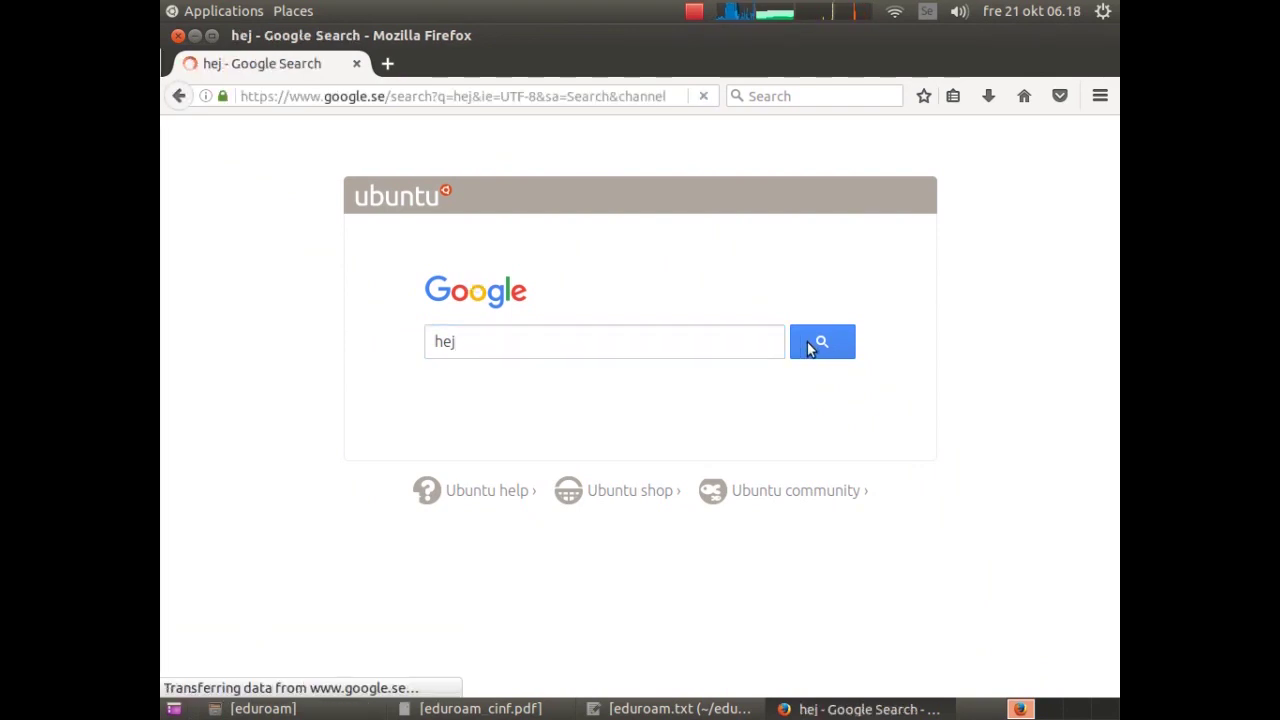